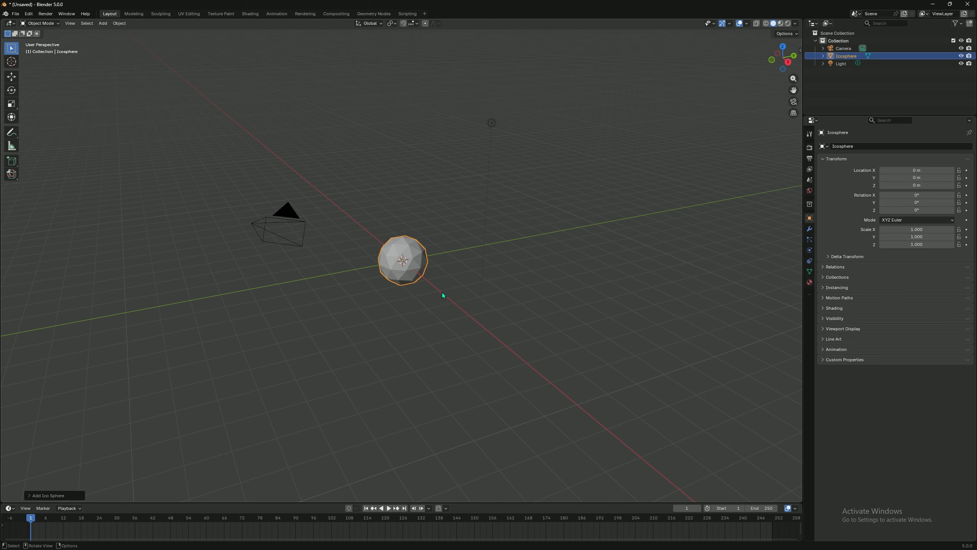
Scale the ico sphere uniformly by a factor of 8
text(s)
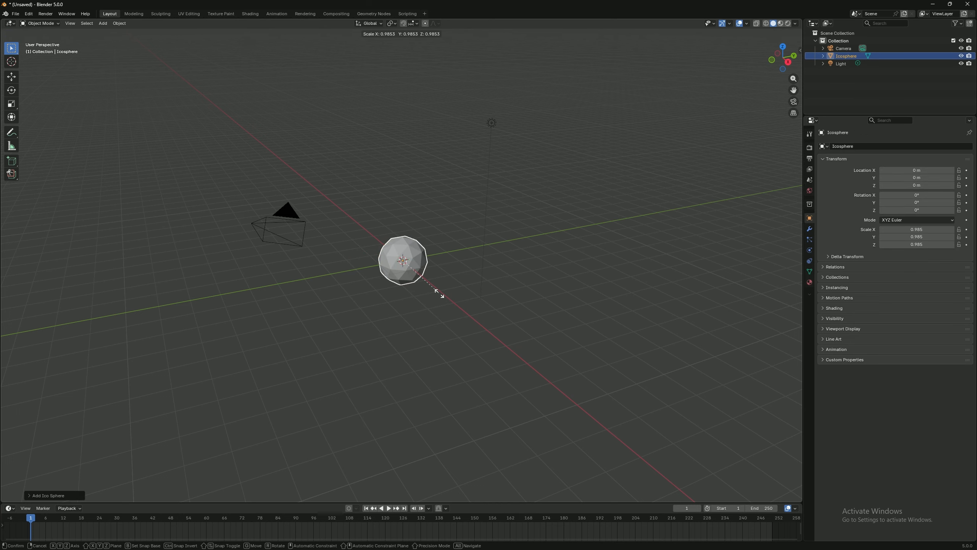
text(8)
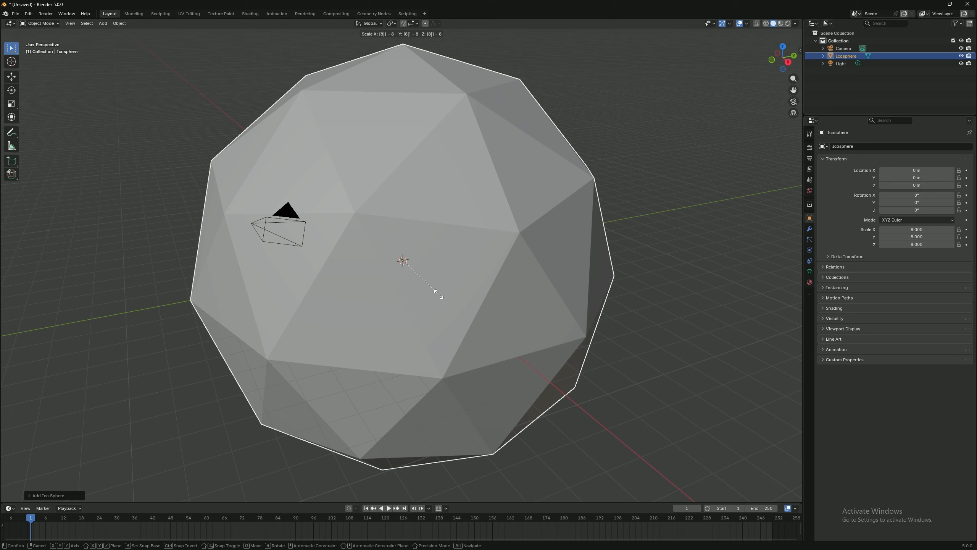
key(Return)
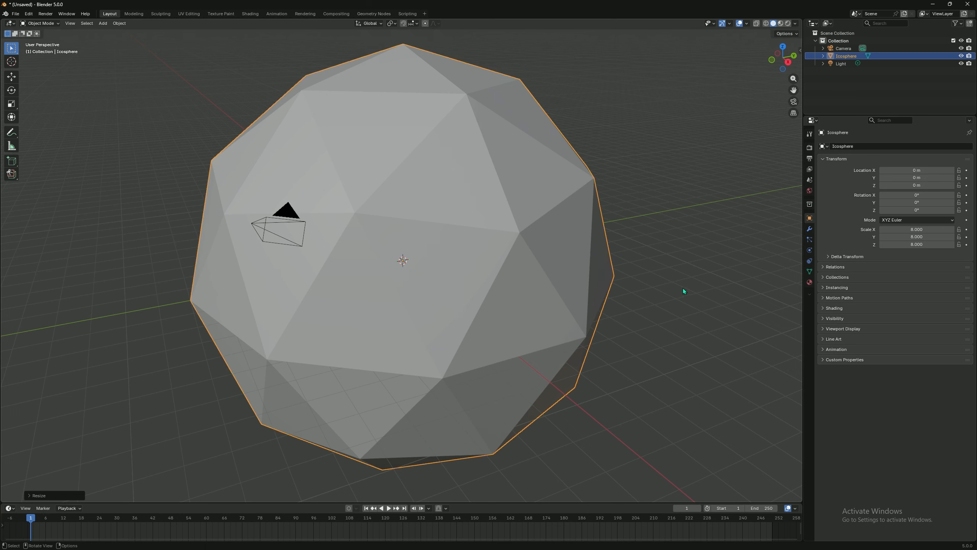
click(672, 286)
click(454, 283)
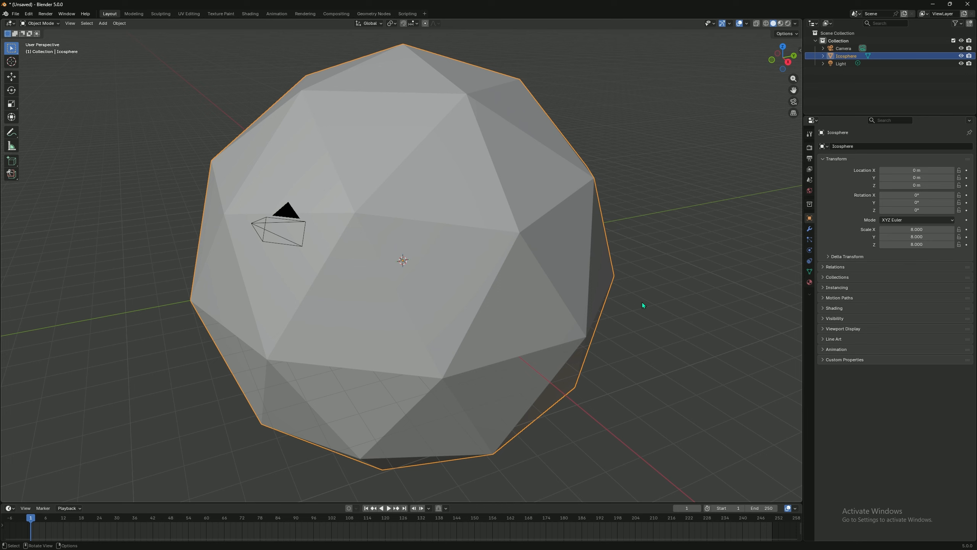
Deselect the large ico sphere and add a second ico sphere mesh at the world origin
click(683, 298)
key(shift+a)
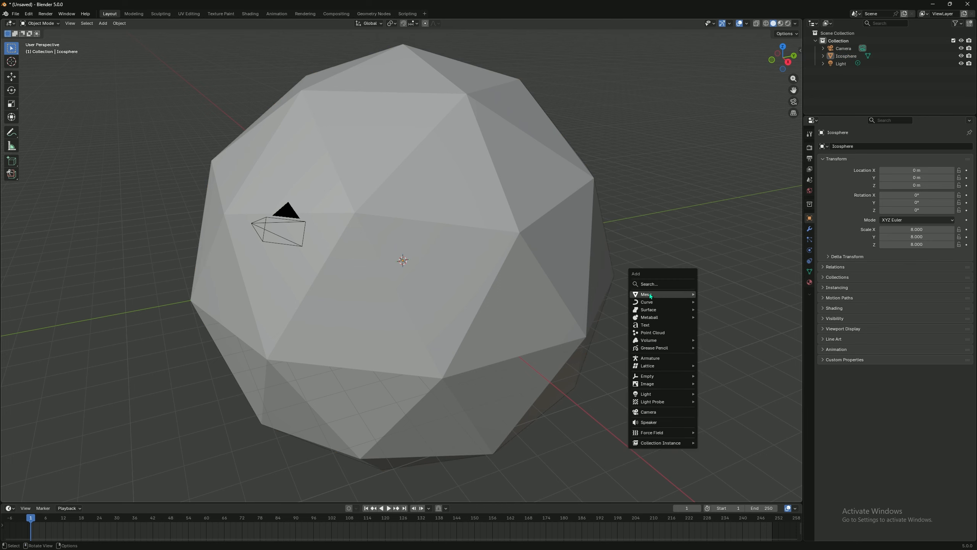
mouse_move(649, 294)
click(721, 325)
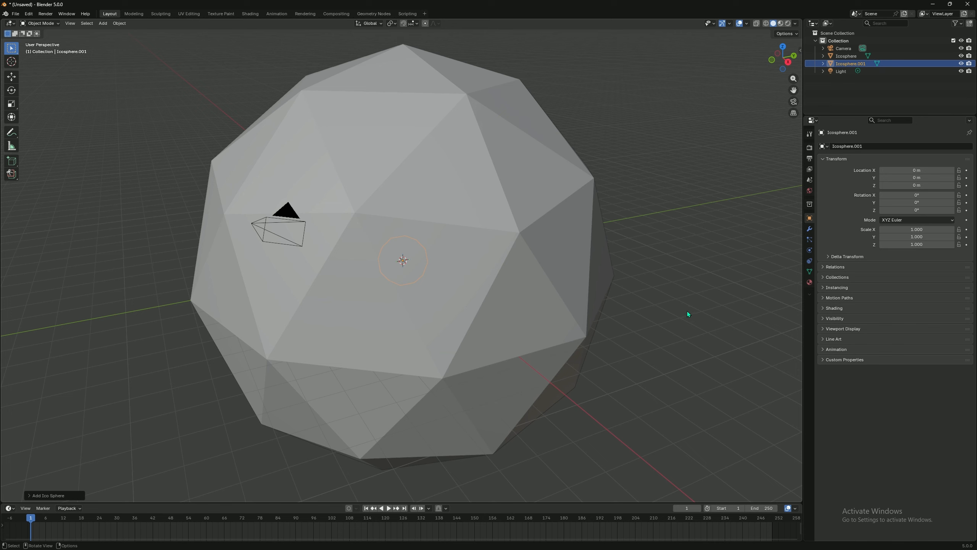
Move the small ico sphere about 71 m along the Y axis, well clear of the large one
key(g)
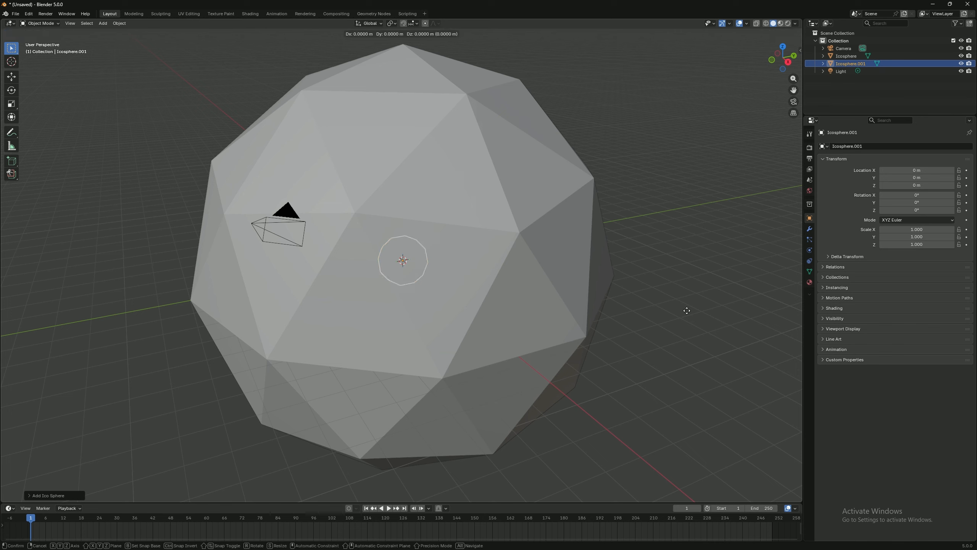
key(y)
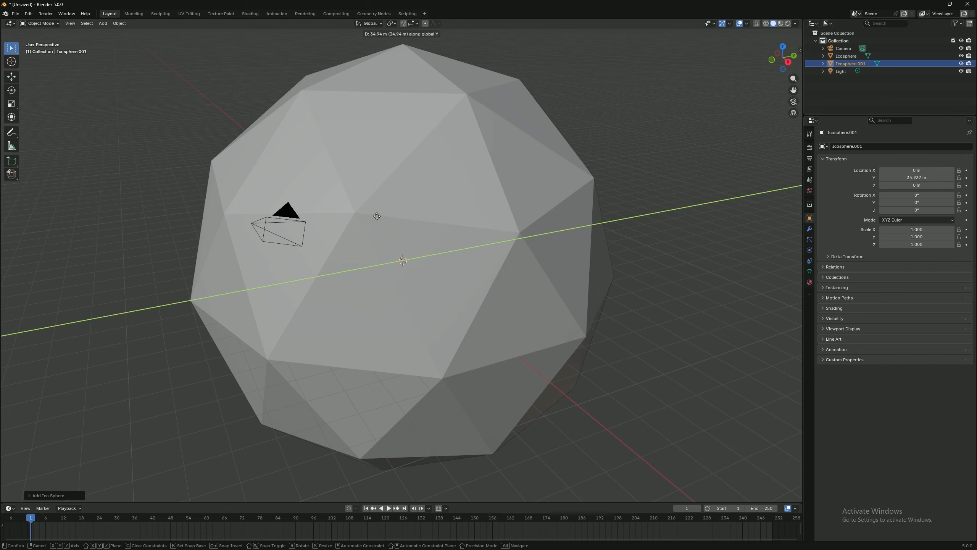
click(601, 195)
mouse_move(711, 247)
middle_down()
mouse_move(756, 244)
mouse_move(704, 206)
mouse_move(696, 235)
middle_up()
scroll(672, 255, down, 2)
scroll(638, 279, up, 2)
scroll(634, 284, down, 2)
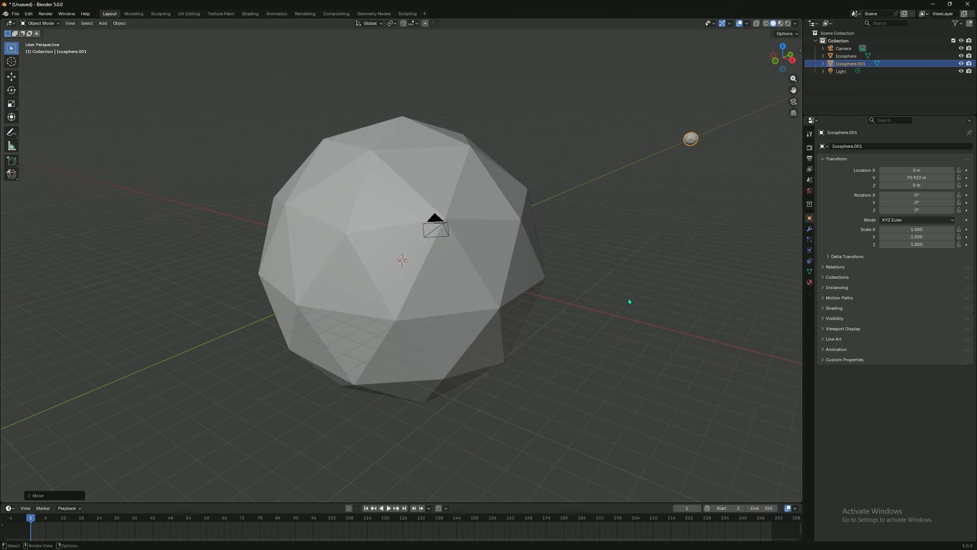
Examine the large ico sphere and the nearby camera from several angles
middle_drag(628, 299, 481, 274)
click(481, 274)
middle_drag(657, 301, 617, 315)
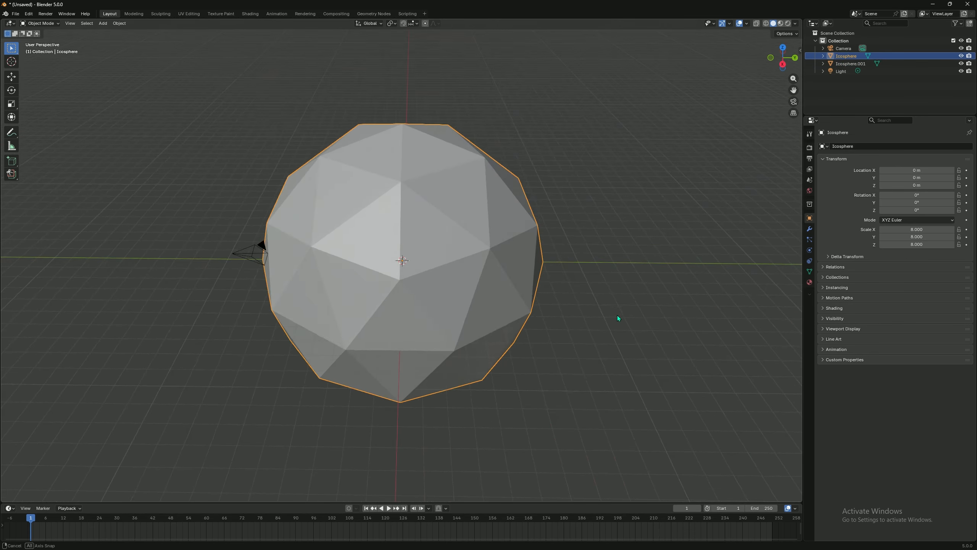
click(248, 262)
click(584, 203)
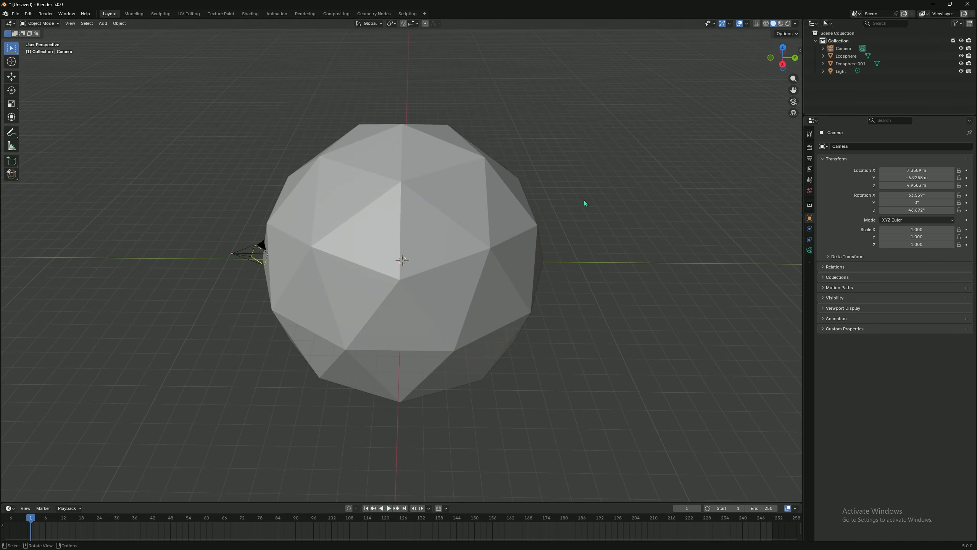
drag(595, 357, 608, 351)
middle_drag(595, 302, 605, 299)
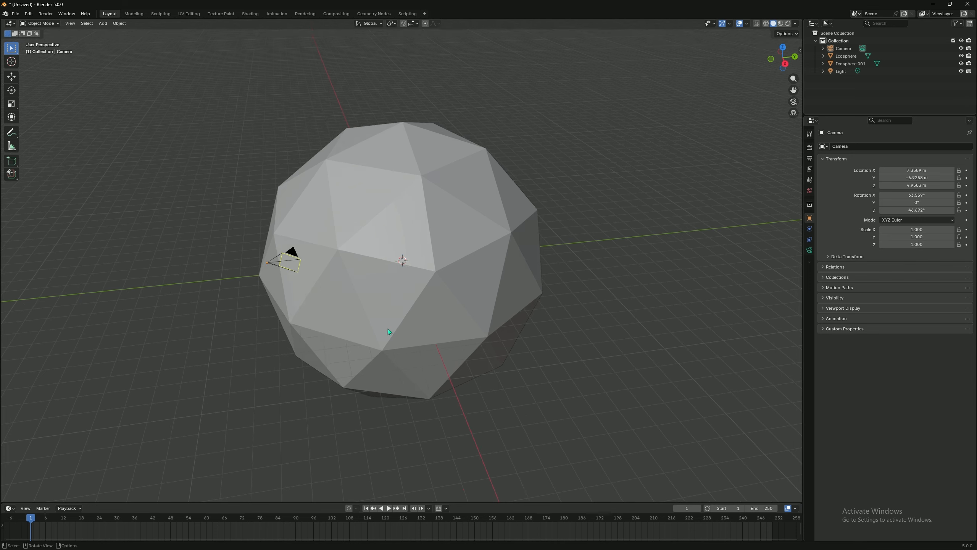
click(281, 255)
click(716, 168)
With the large ico sphere selected, enlarge the timeline area upward and turn it into a Geometry Node Editor
click(520, 232)
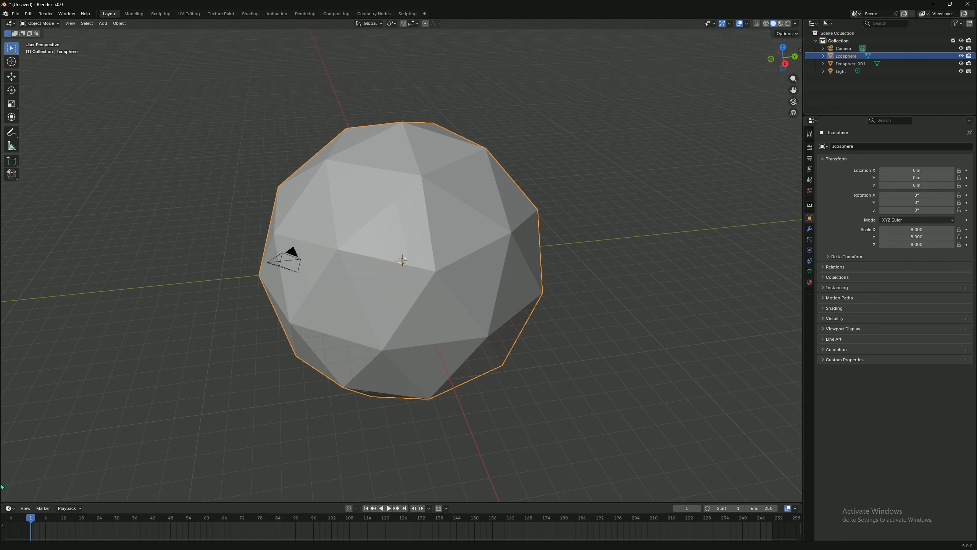
drag(31, 502, 25, 396)
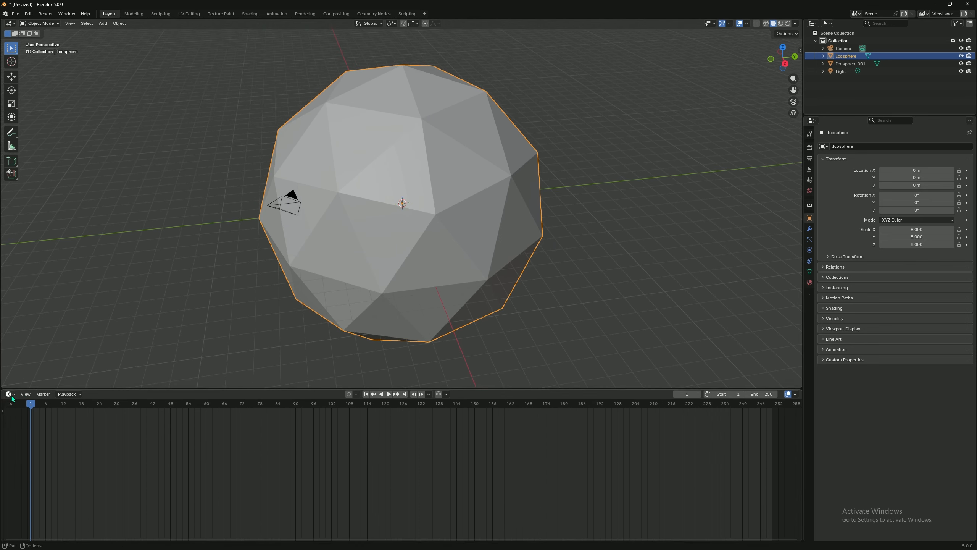
click(9, 394)
click(55, 441)
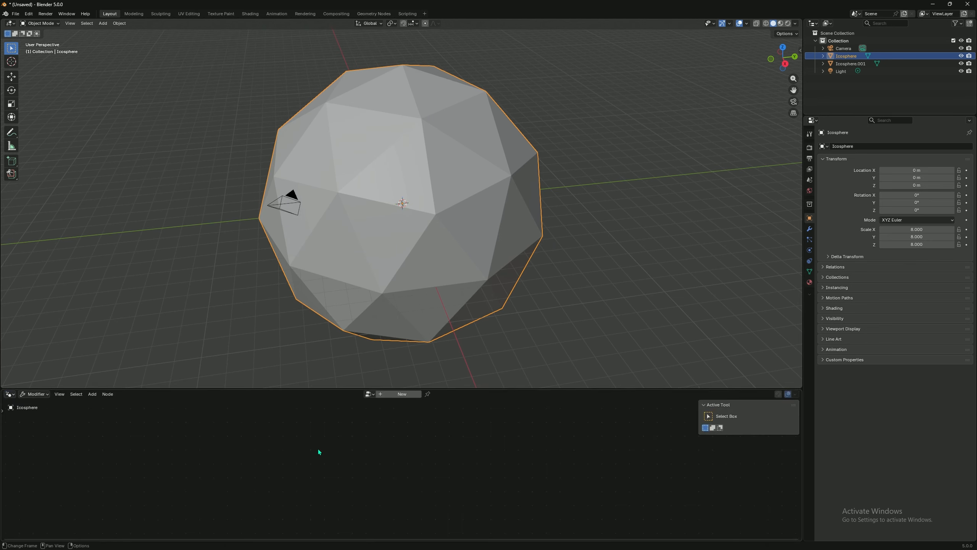
Create a new geometry node tree on the large ico sphere
click(402, 395)
scroll(402, 486, up, 5)
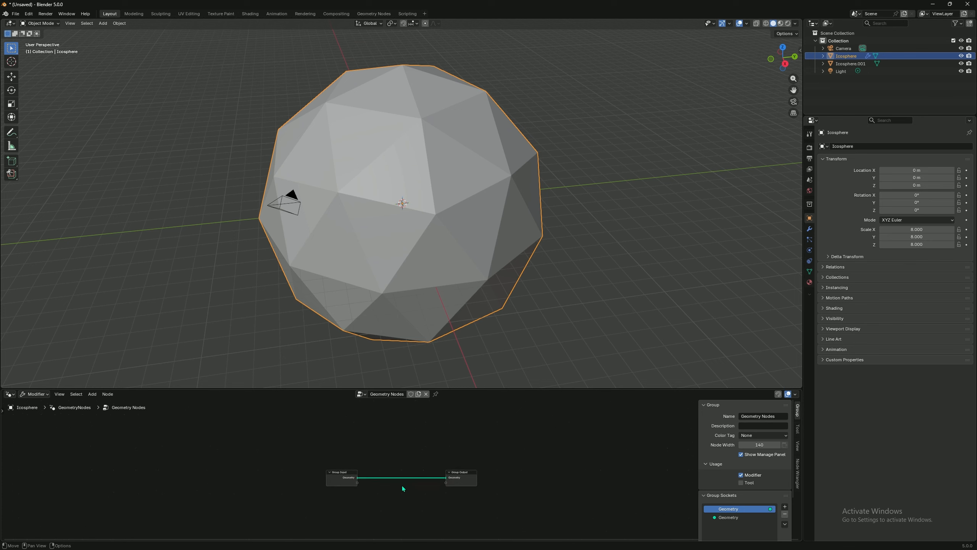
scroll(386, 483, up, 2)
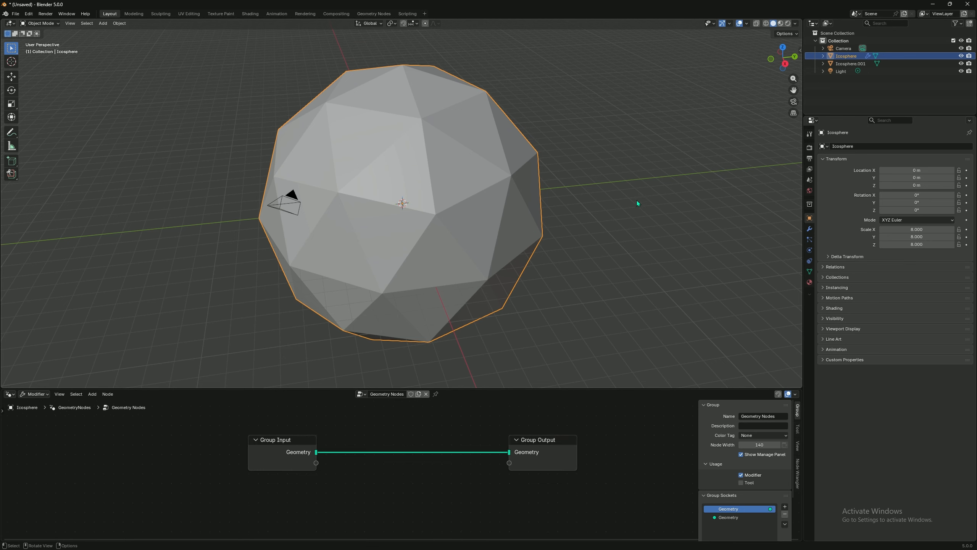
Bring the small ico sphere into the large sphere's node tree as an Object Info node below the Group Input
scroll(582, 202, down, 6)
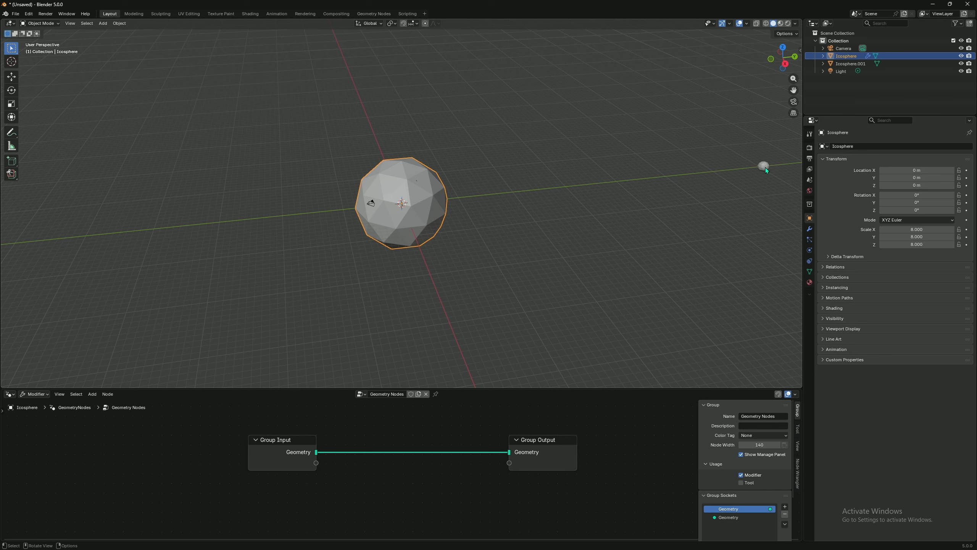
click(765, 167)
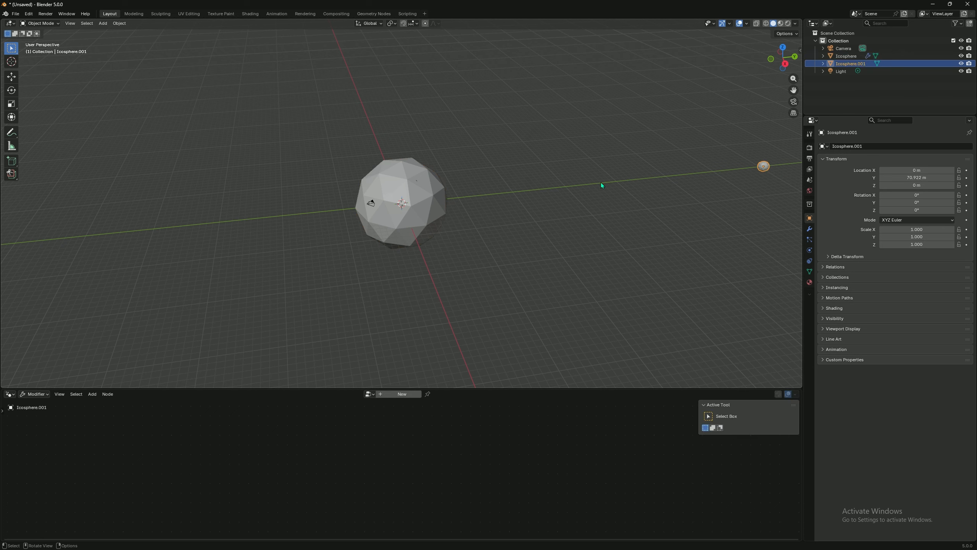
click(387, 207)
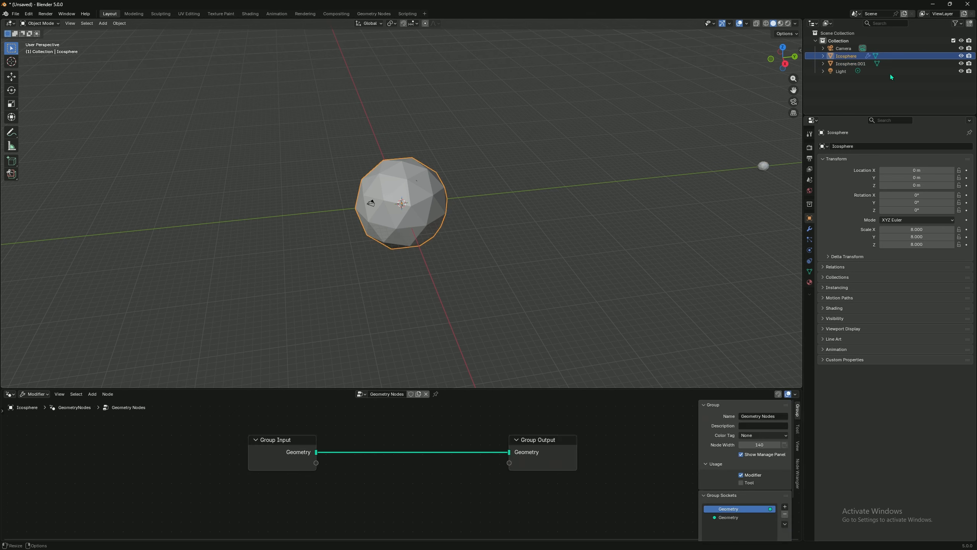
drag(838, 64, 307, 510)
scroll(475, 487, down, 3)
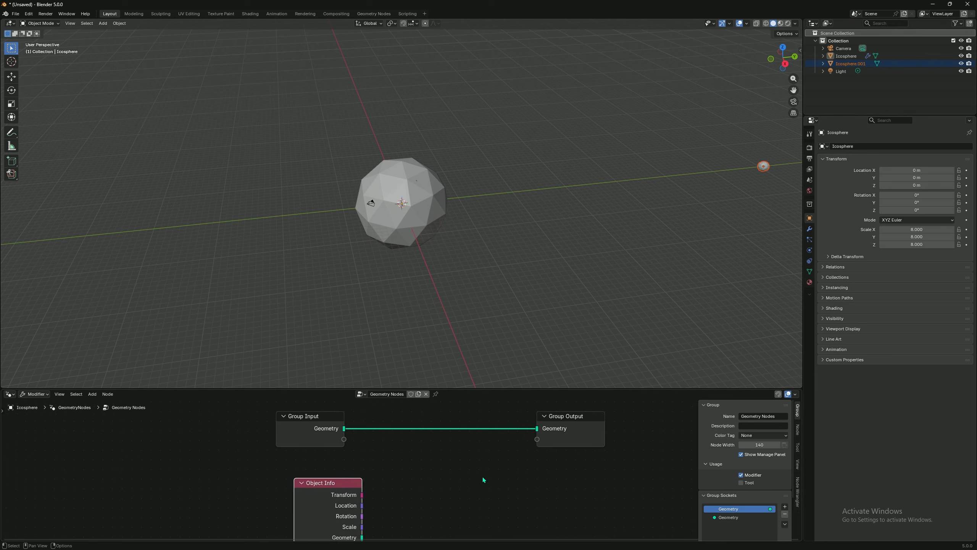
Add an Instance on Points node on the link between Group Input and Group Output
key(shift+a)
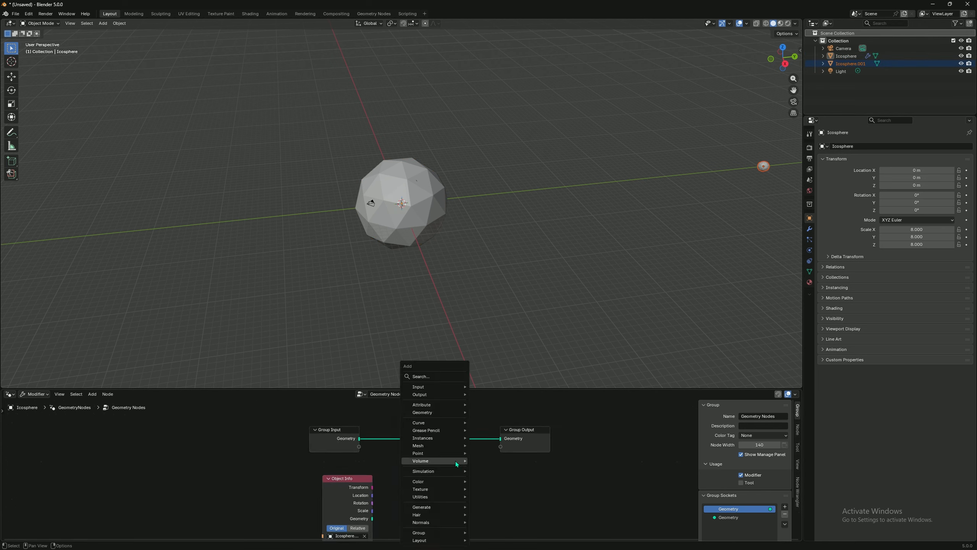
mouse_move(455, 460)
text(instasnce)
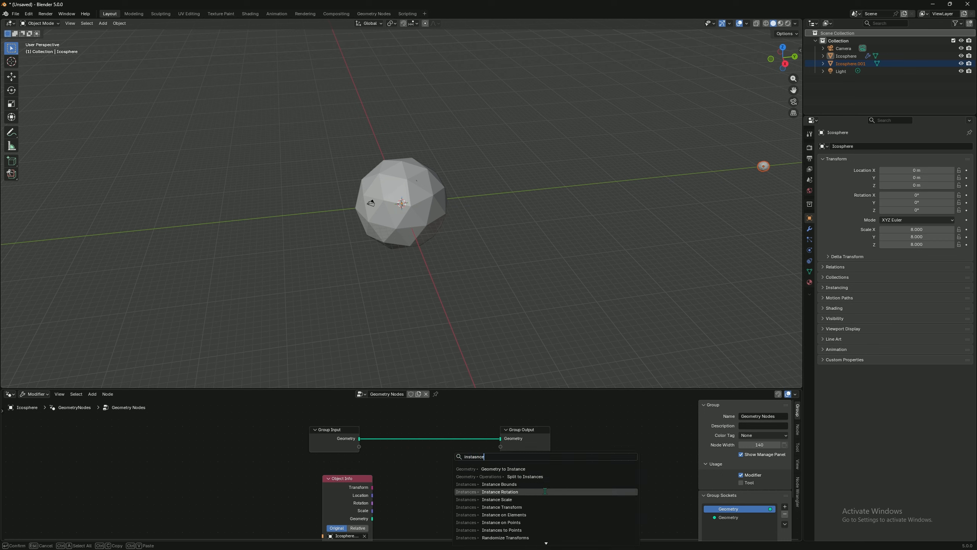
click(511, 522)
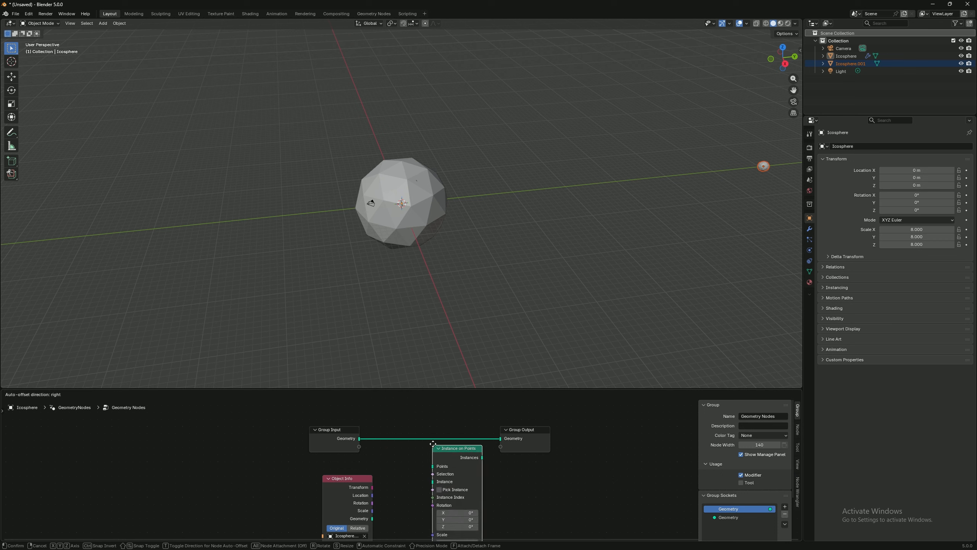
click(427, 429)
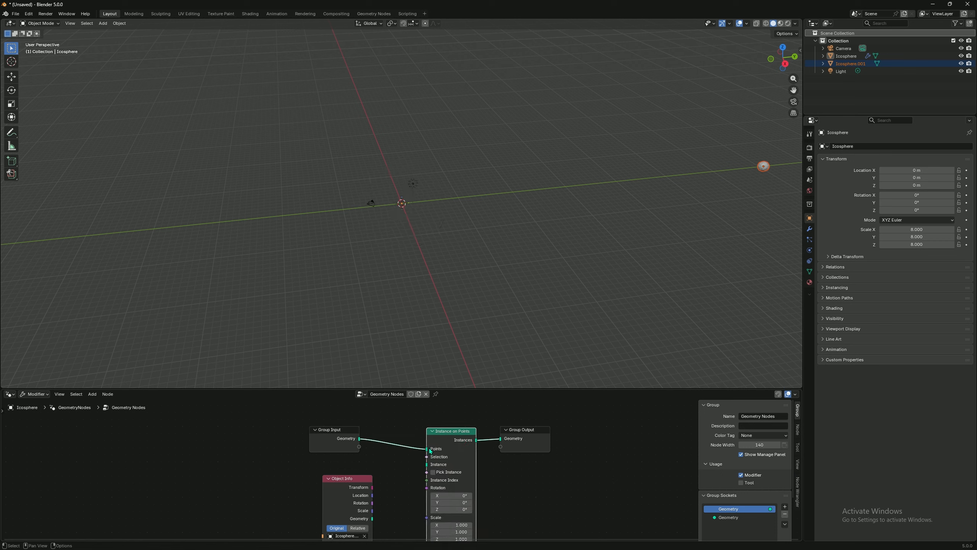
Link the Group Input geometry straight to the Group Output to view the plain sphere, and reinsert Instance on Points into that link
drag(427, 450, 501, 438)
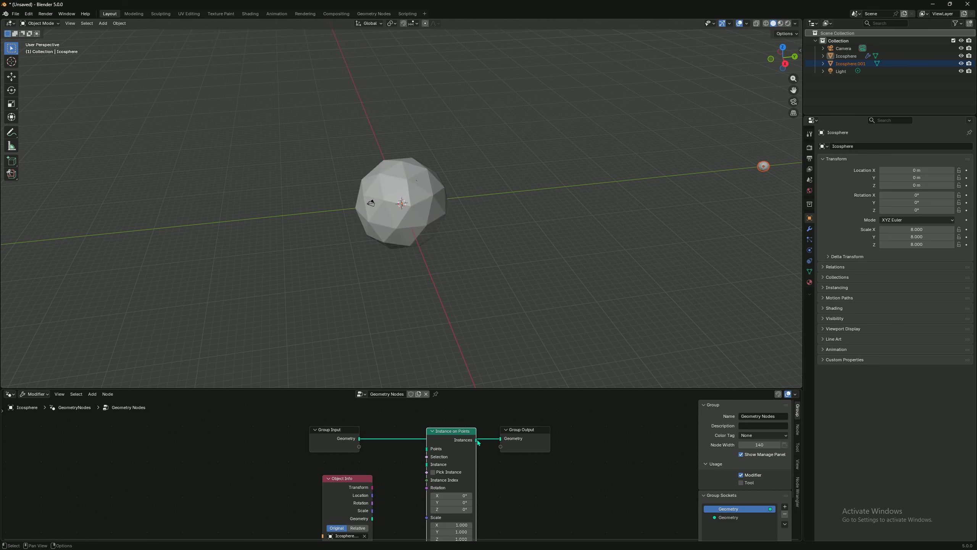
scroll(430, 219, up, 2)
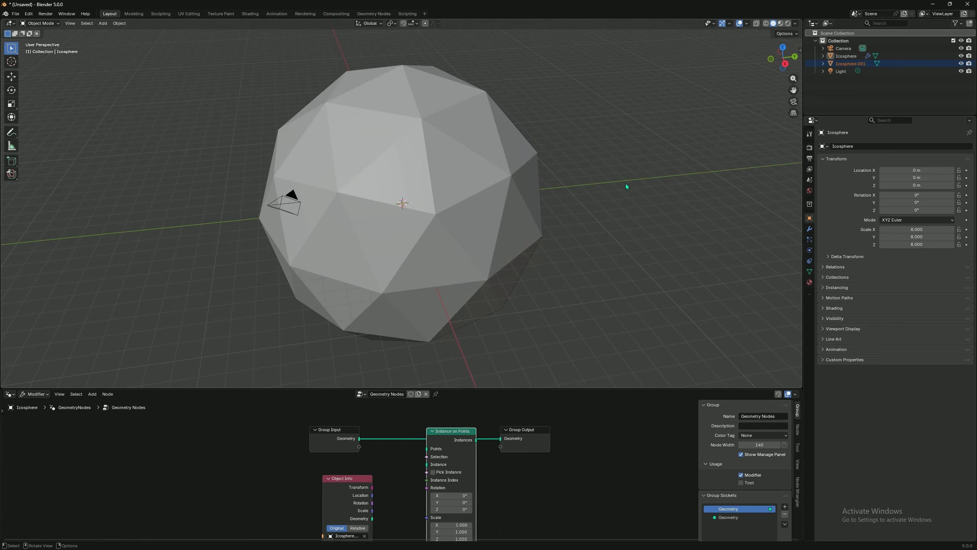
middle_drag(626, 183, 476, 141)
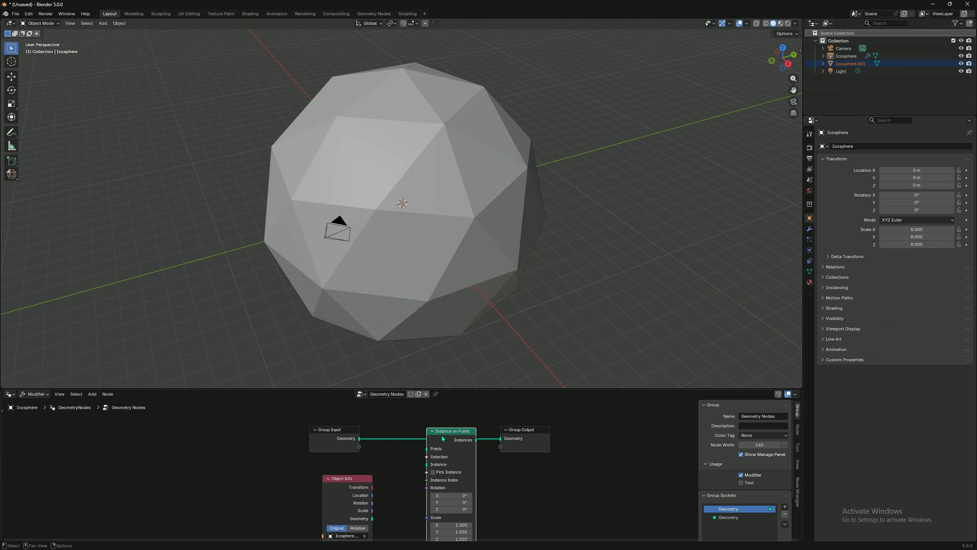
mouse_move(441, 431)
mouse_down()
mouse_move(448, 470)
mouse_move(431, 420)
mouse_up()
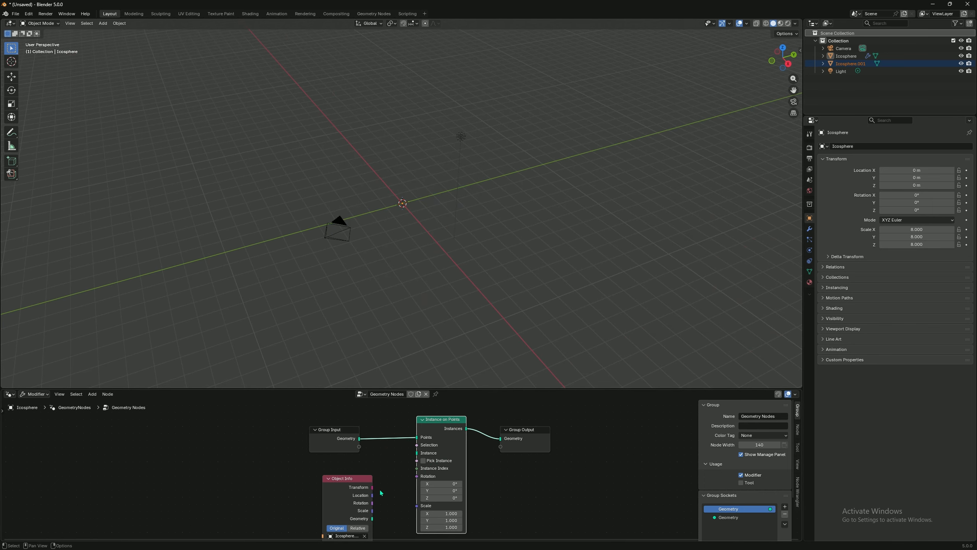
Connect the Object Info node's Geometry output to the Instance input of the Instance on Points node
drag(387, 489, 398, 447)
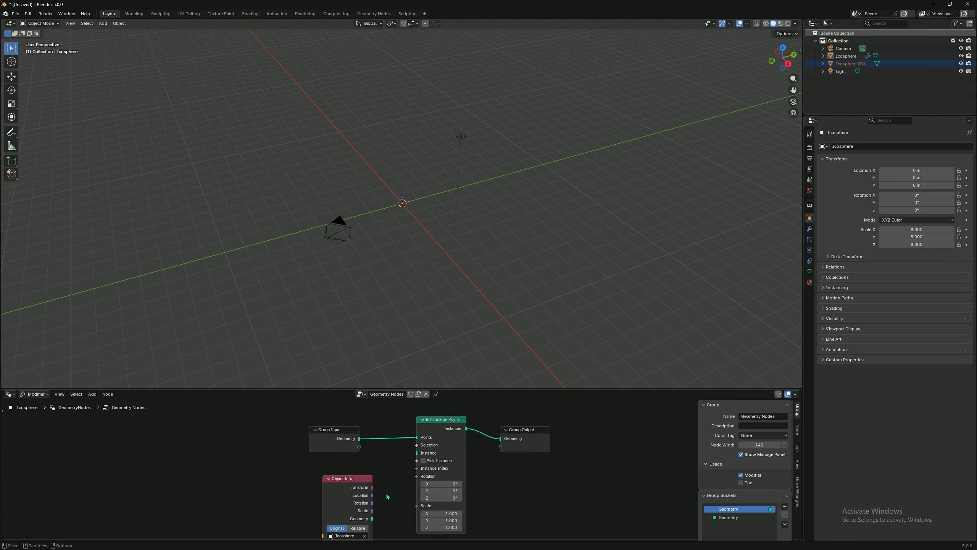
scroll(263, 497, down, 1)
middle_drag(264, 497, 266, 452)
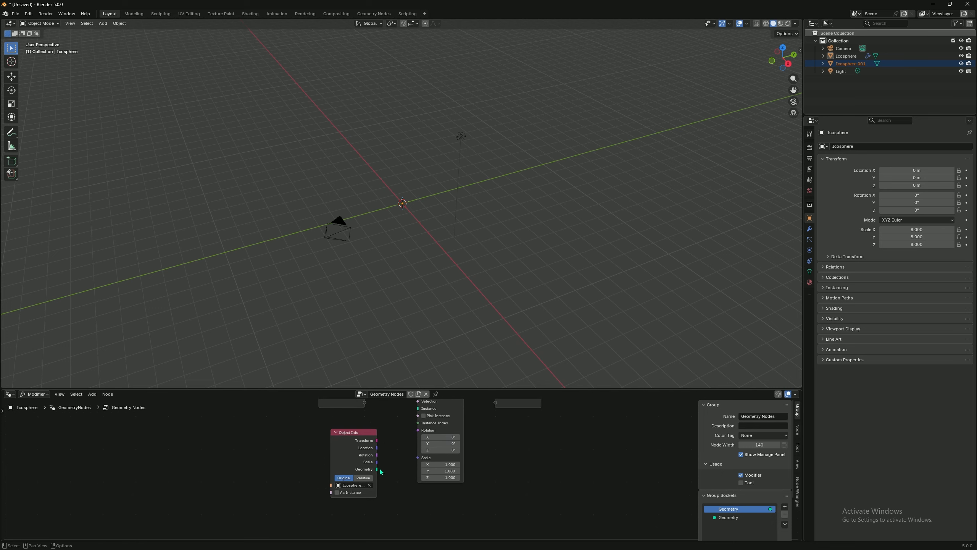
drag(378, 470, 419, 446)
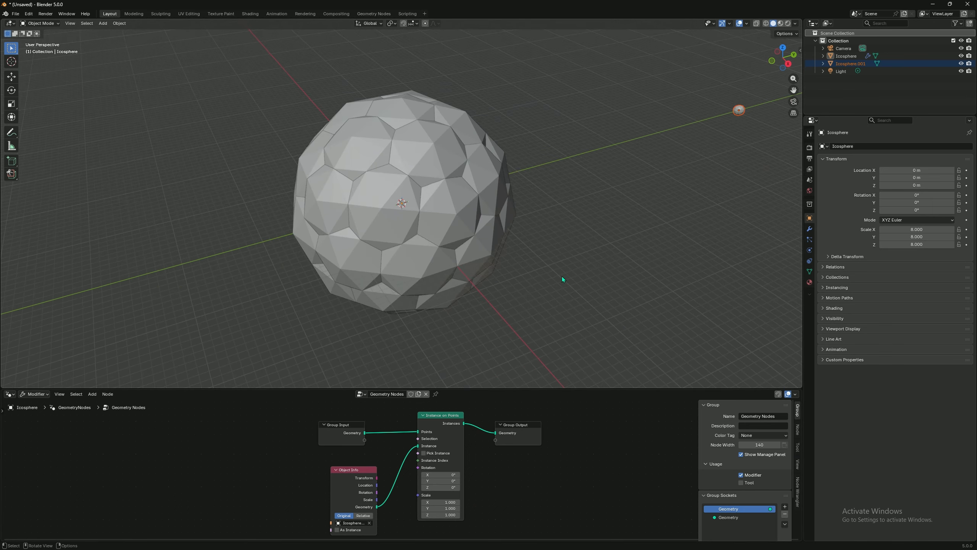
Add a Value node below Instance on Points and connect its output to the Scale input
middle_drag(548, 475, 561, 435)
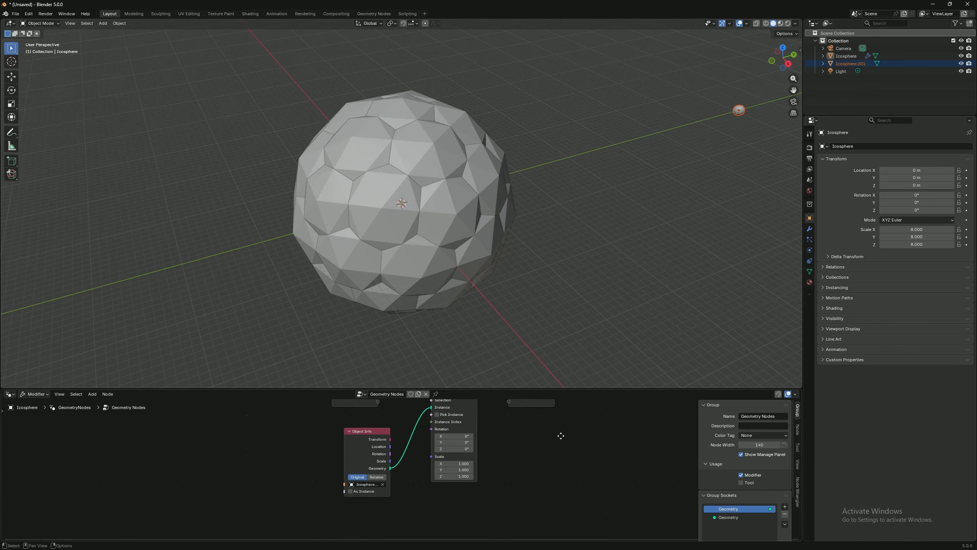
drag(467, 463, 435, 475)
key(Escape)
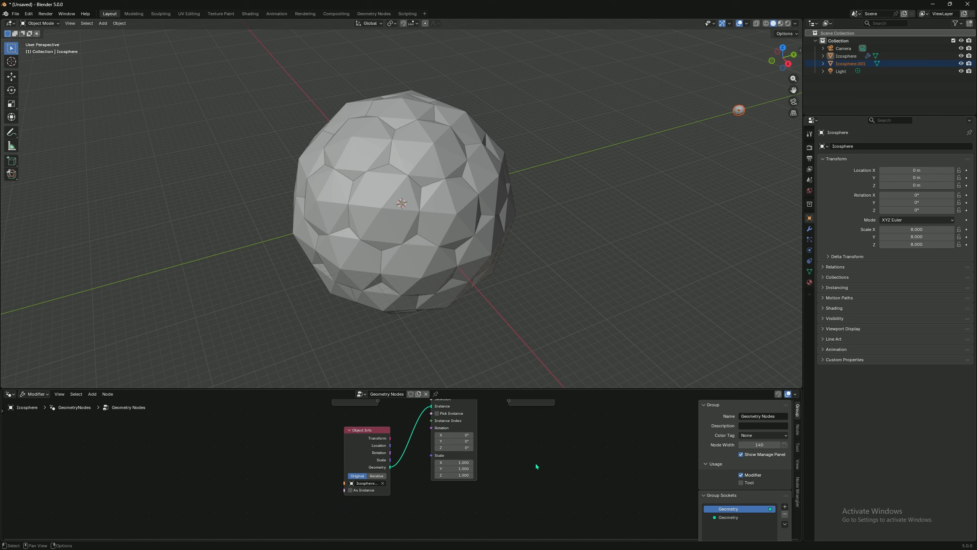
key(shift+a)
text(value)
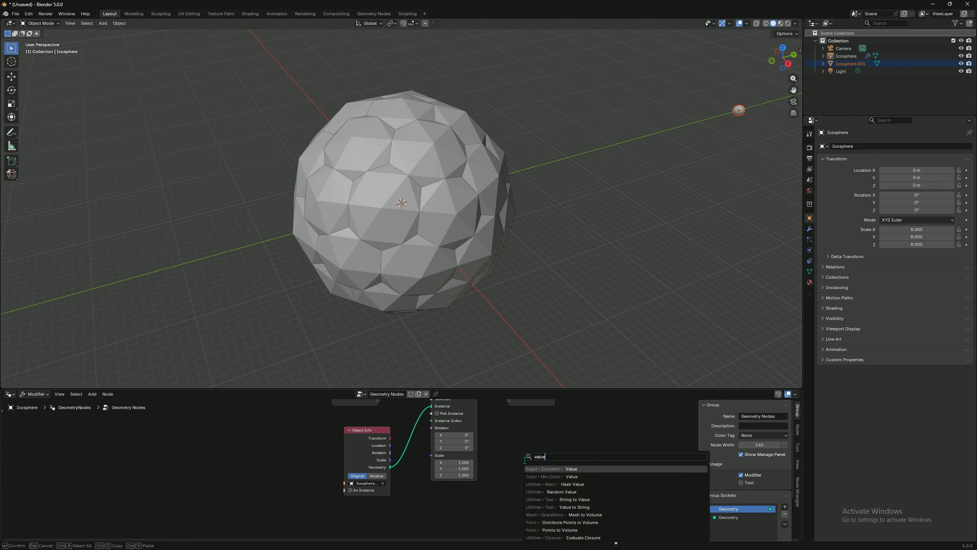
key(Return)
click(410, 508)
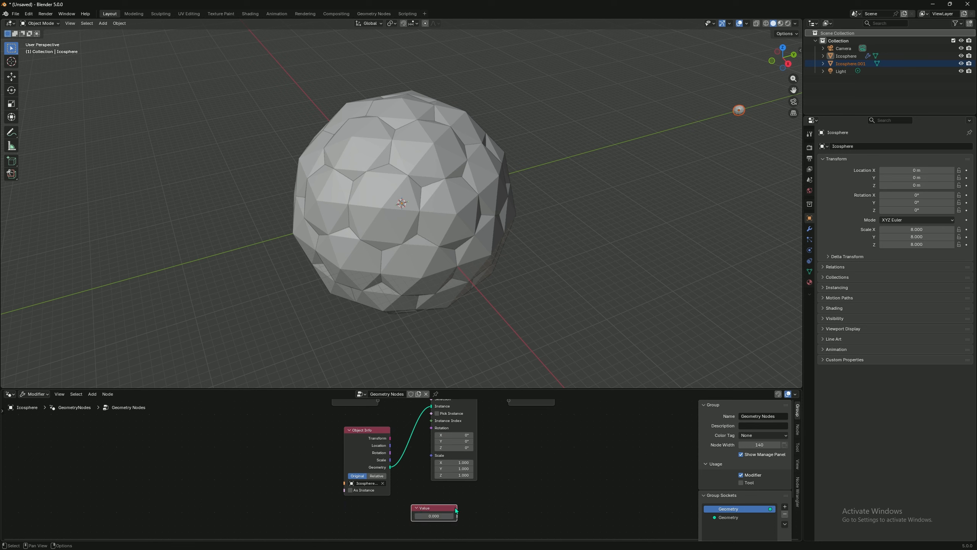
drag(457, 515, 436, 473)
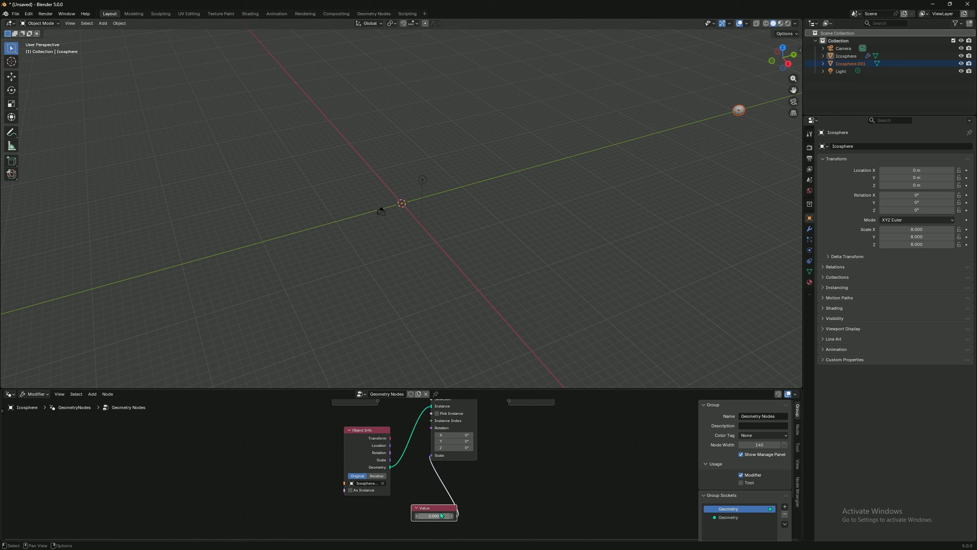
Set the Value node to 0.040 to shrink the instanced spheres
mouse_move(434, 516)
mouse_down()
mouse_move(449, 516)
mouse_move(437, 516)
mouse_up()
middle_drag(445, 281, 406, 193)
scroll(405, 192, up, 5)
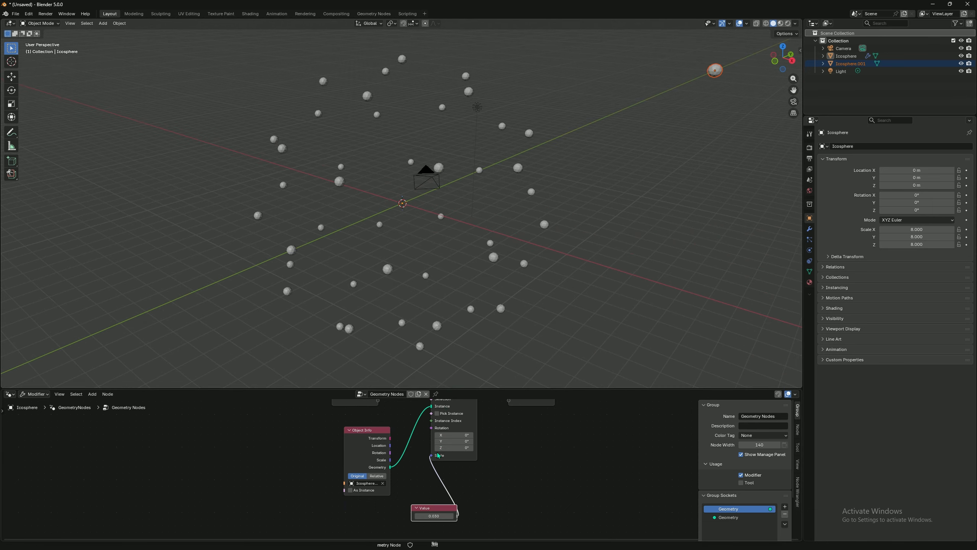
mouse_move(442, 516)
mouse_down()
mouse_move(462, 516)
mouse_move(442, 515)
mouse_up()
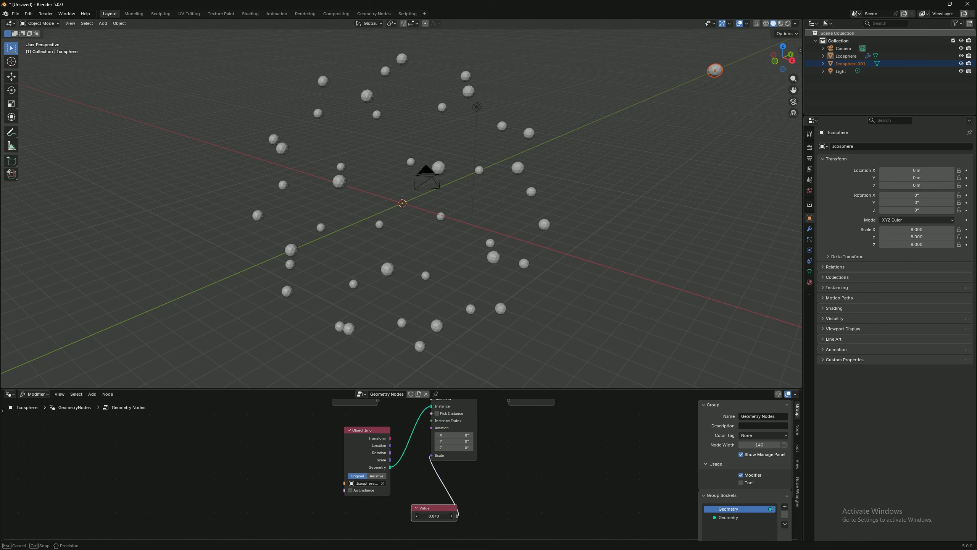
drag(442, 516, 442, 516)
Select the camera and clear its location to the world origin
middle_drag(559, 244, 361, 138)
click(578, 223)
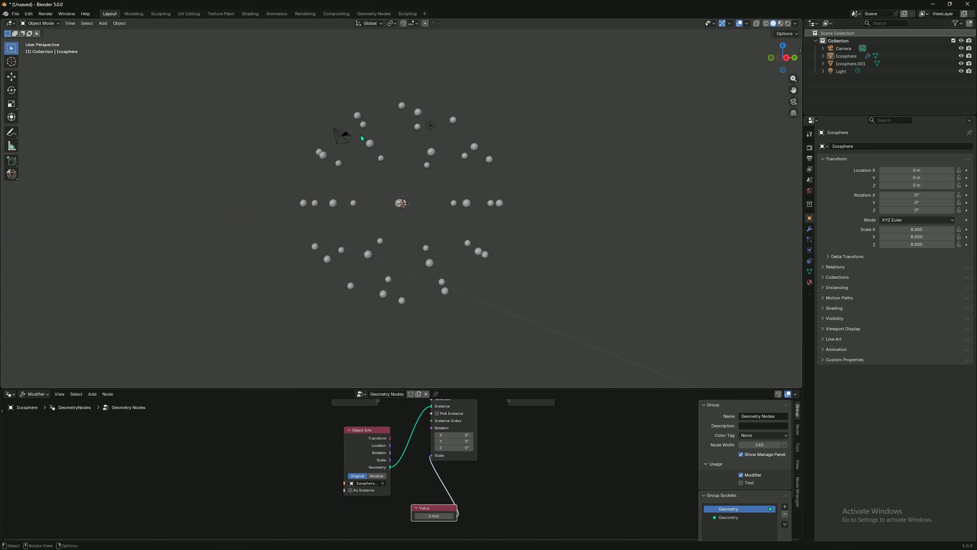
click(343, 140)
middle_drag(628, 218, 595, 242)
key(alt+g)
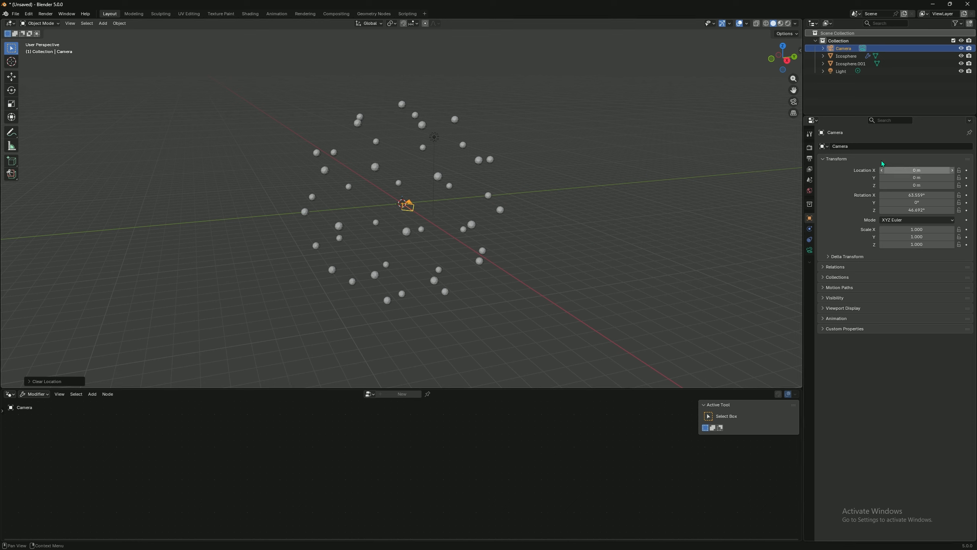
Set the camera's X and Z rotation to 0° so it looks straight down
drag(917, 195, 800, 195)
double_click(916, 197)
double_click(916, 197)
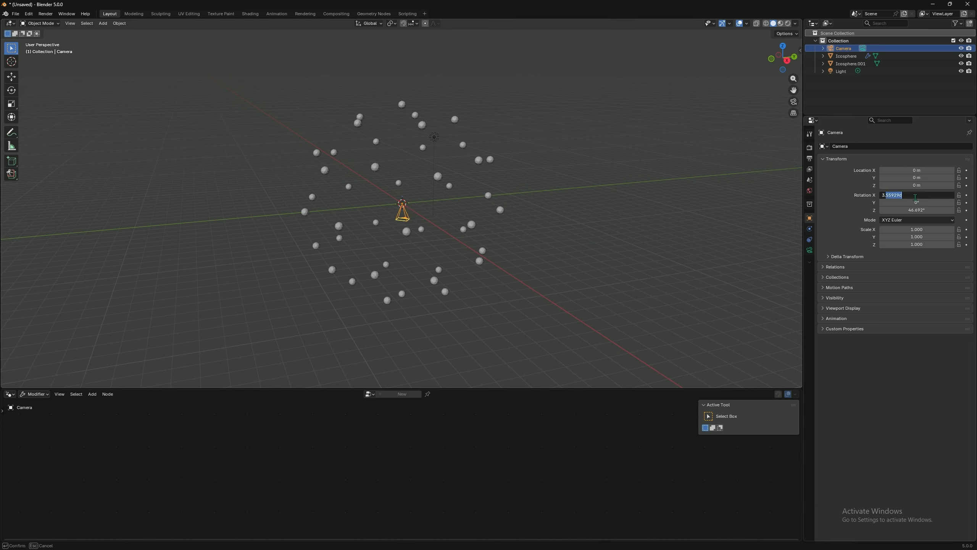
text(0)
key(ctrl+a)
text(0)
key(Return)
double_click(926, 210)
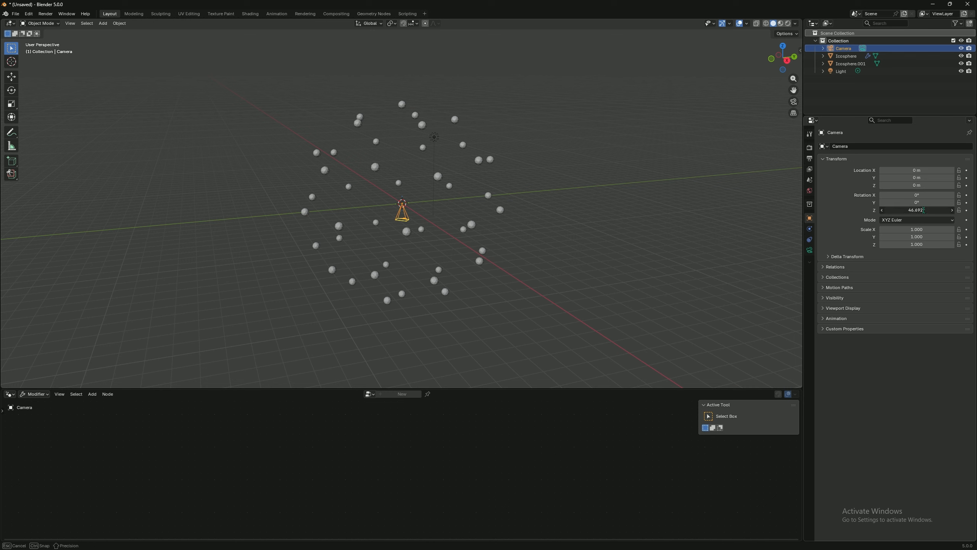
key(ctrl+a)
text(0)
key(Return)
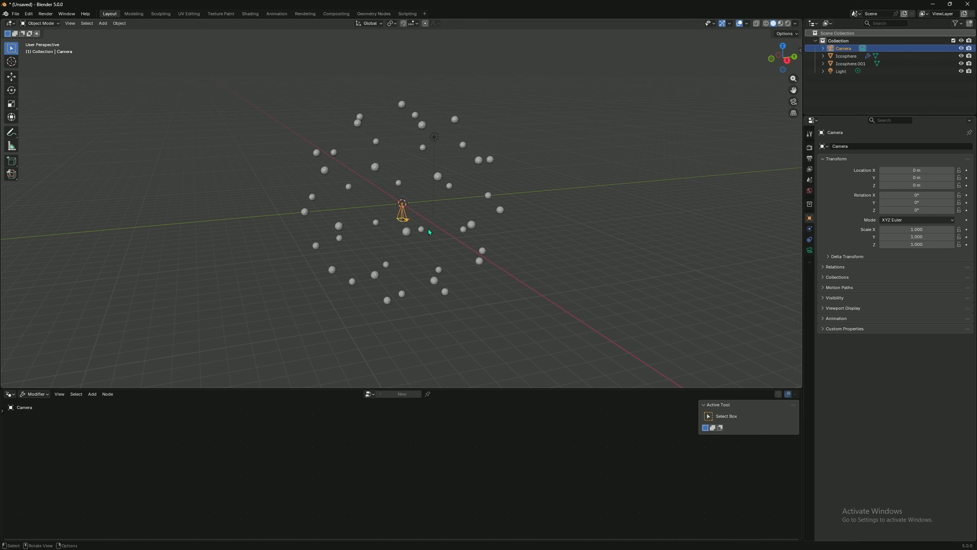
Move the camera up along the global Z axis by about 7.5 m, inside the ring of instanced spheres
key(g)
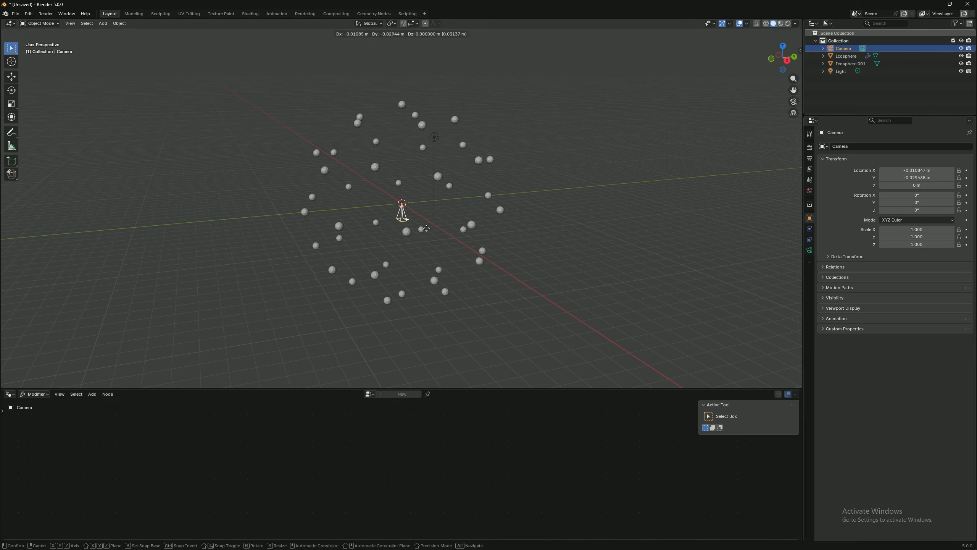
key(z)
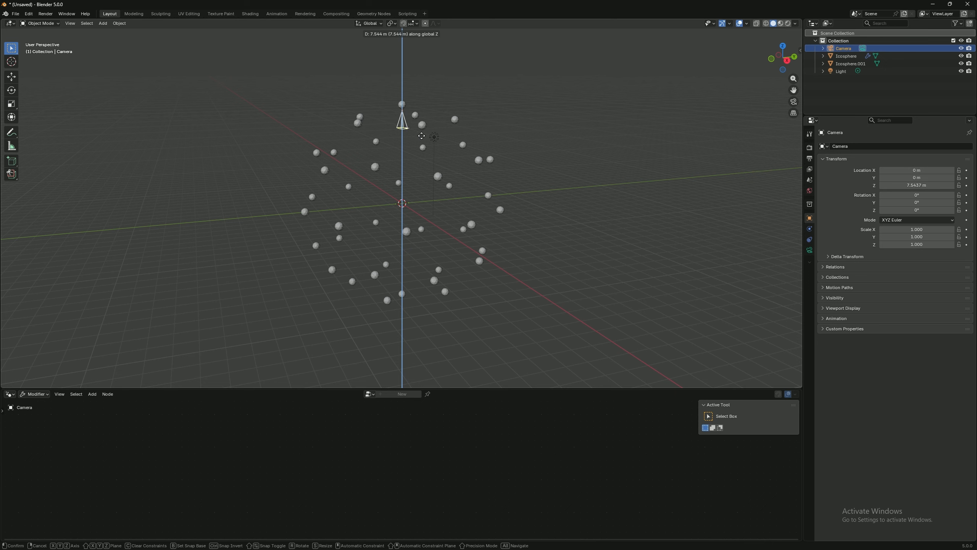
click(422, 136)
Start animation playback, examine the camera's placement among the spheres, and look through the camera
scroll(401, 92, up, 3)
middle_drag(402, 92, 405, 161)
key(space)
scroll(414, 65, up, 2)
scroll(414, 66, up, 1)
shift+middle_drag(409, 112, 413, 207)
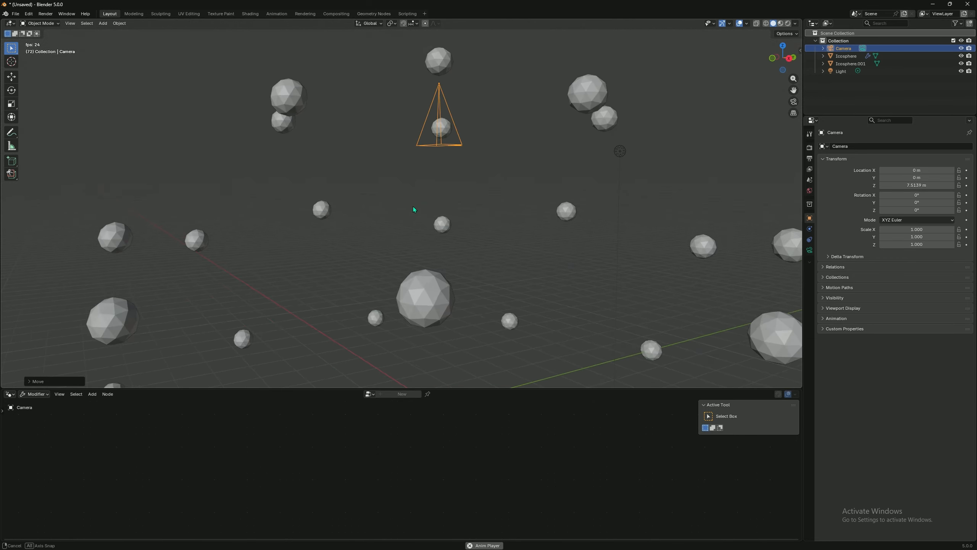
scroll(413, 206, down, 7)
click(794, 102)
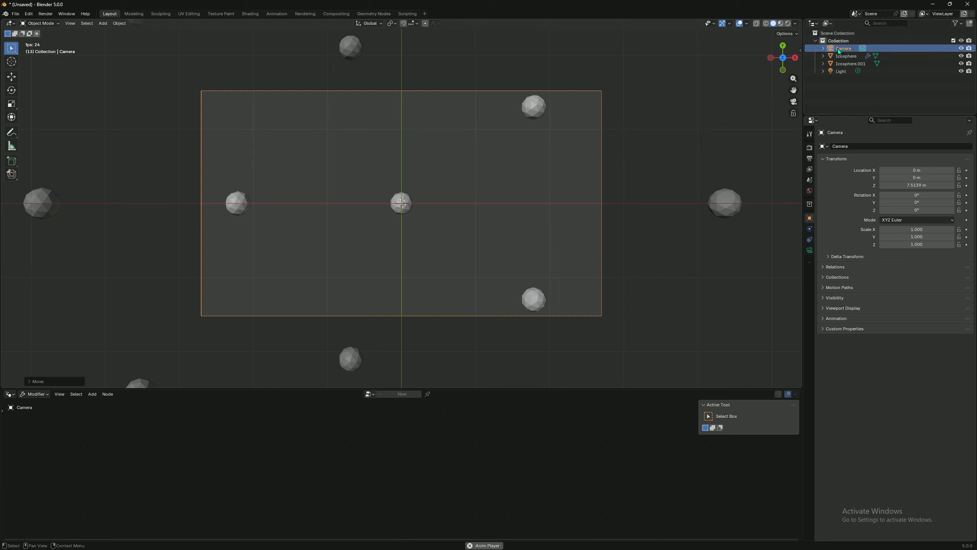
Set the camera's focal length to 11 mm
click(809, 250)
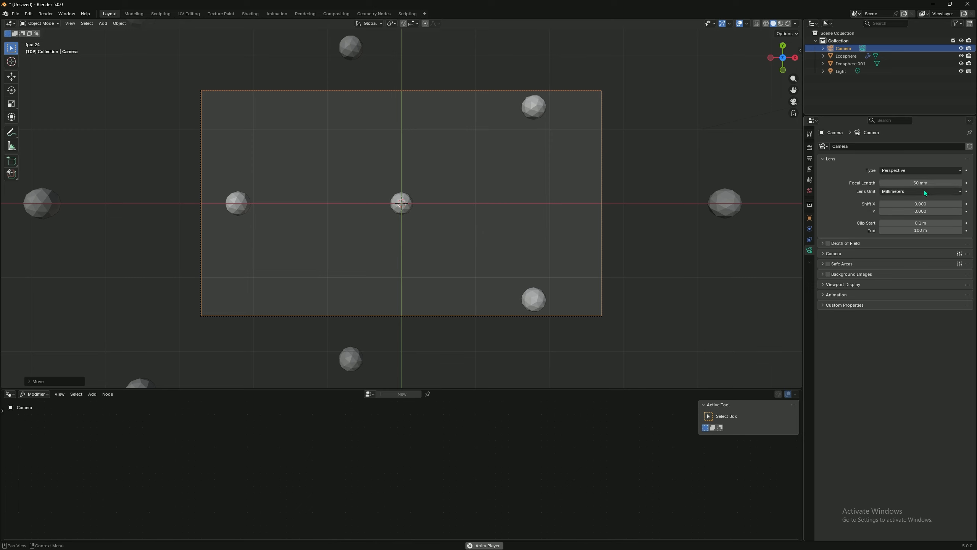
drag(920, 184, 852, 184)
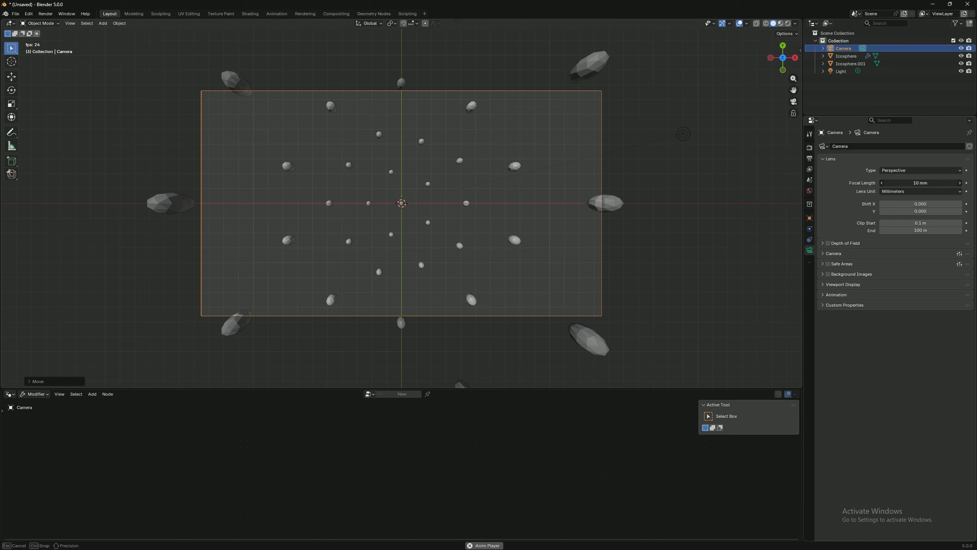
drag(852, 183, 852, 184)
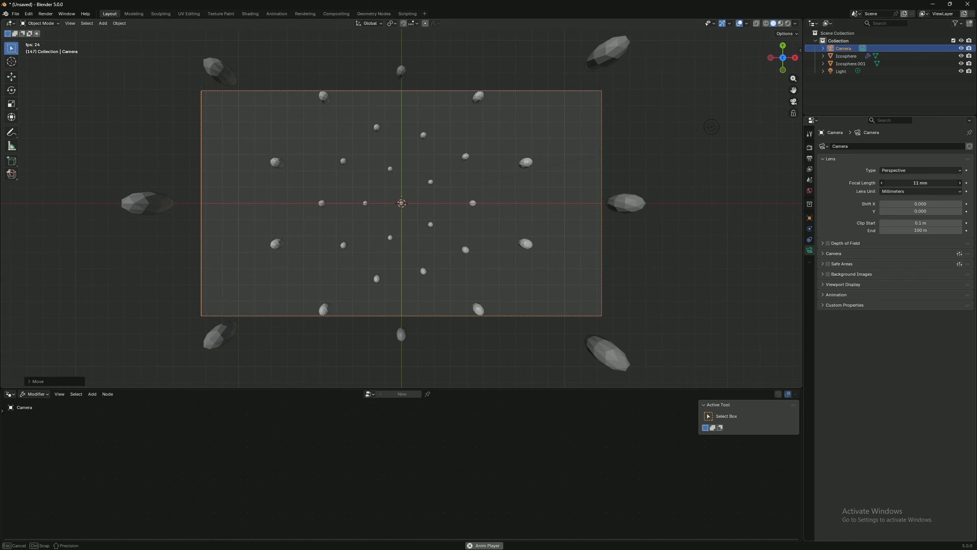
drag(920, 183, 921, 182)
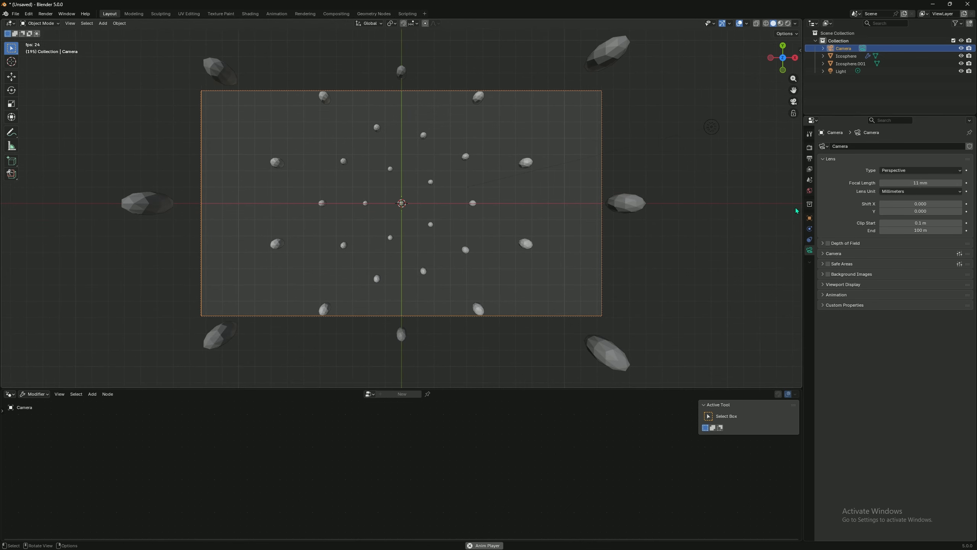
Leave the camera view, select the separate small ico sphere, and give it a new material
click(694, 233)
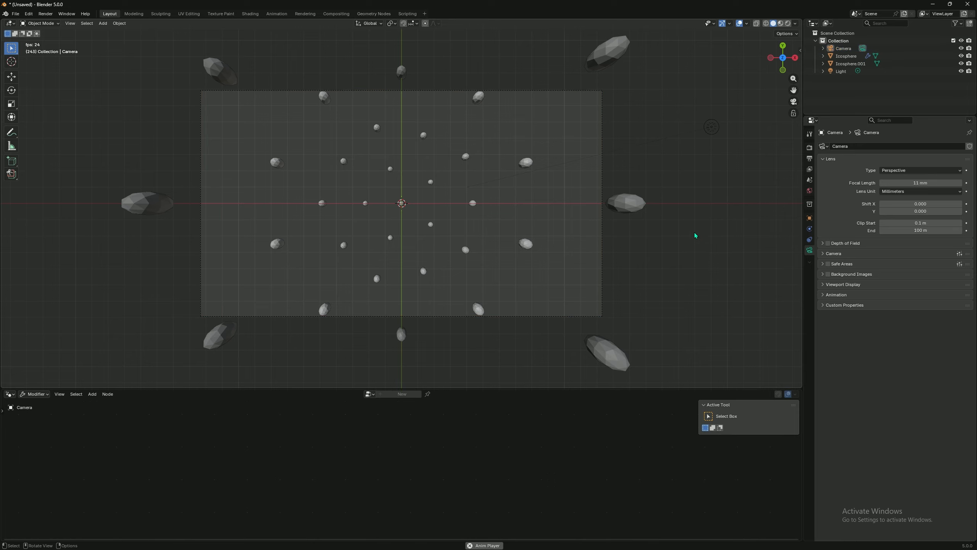
middle_drag(694, 233, 452, 215)
scroll(453, 214, down, 7)
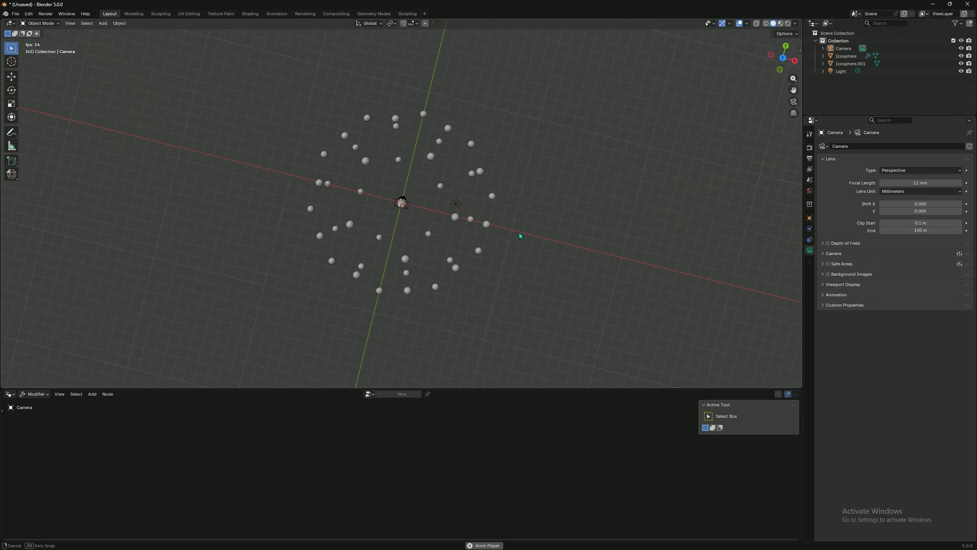
middle_drag(519, 232, 620, 279)
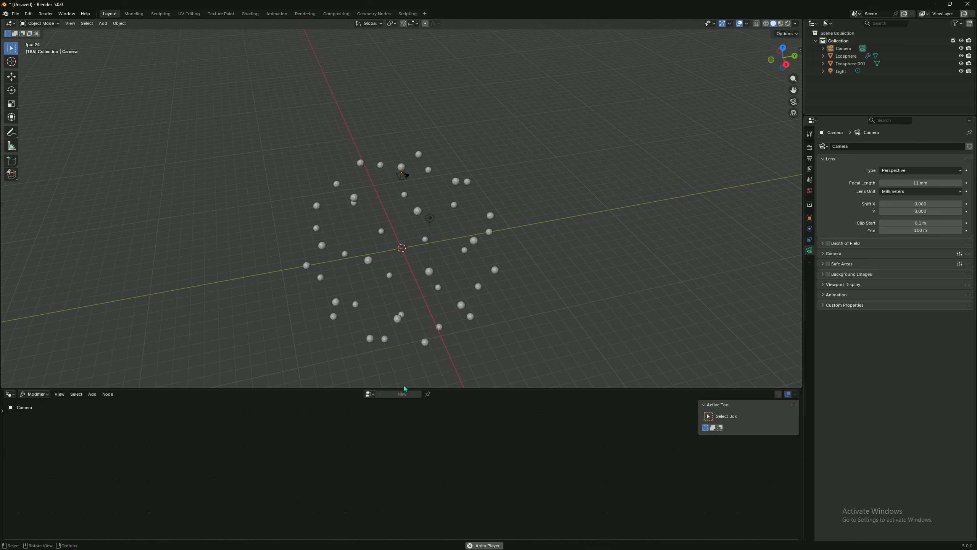
click(399, 321)
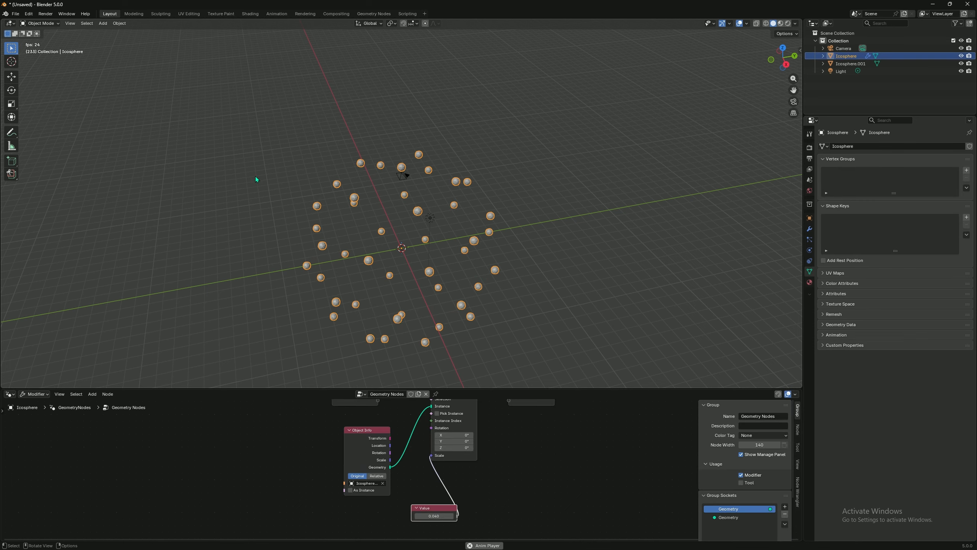
middle_drag(533, 163, 661, 144)
click(661, 142)
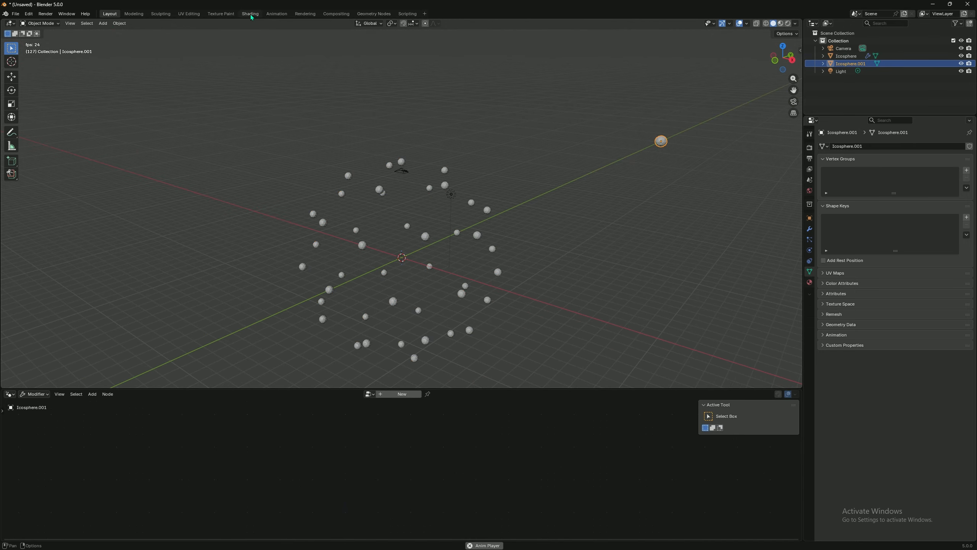
click(810, 282)
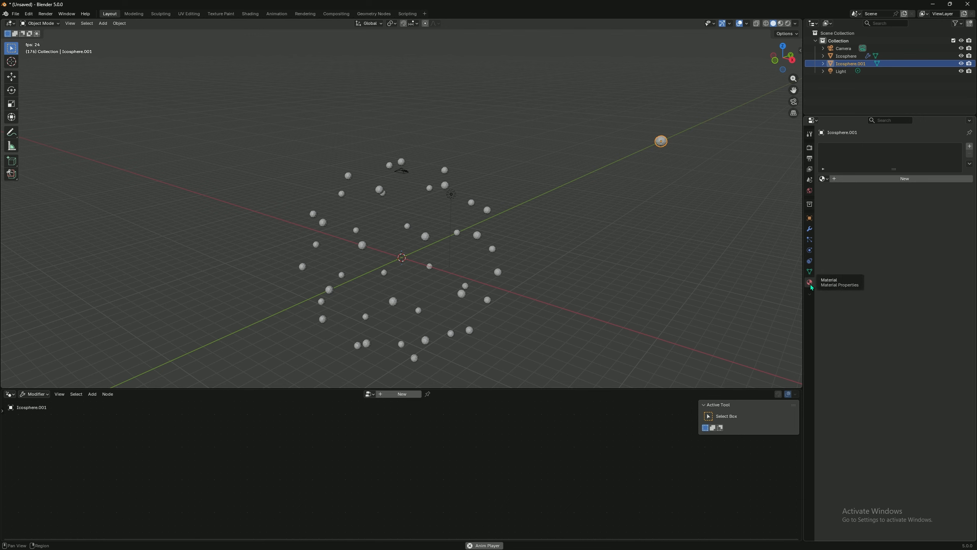
click(896, 179)
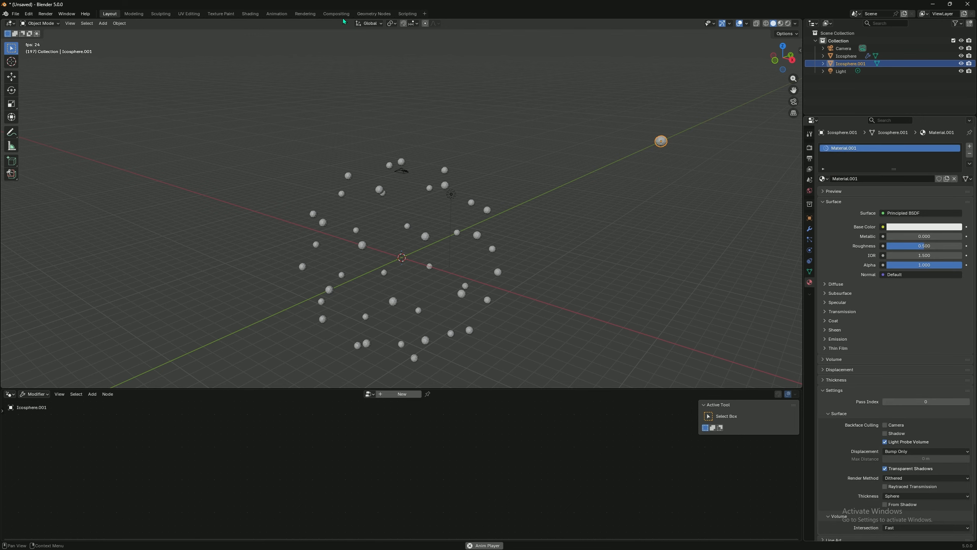
In the Shading workspace, set the material's emission color to violet #5A00FF and its emission strength to 40.5
click(259, 14)
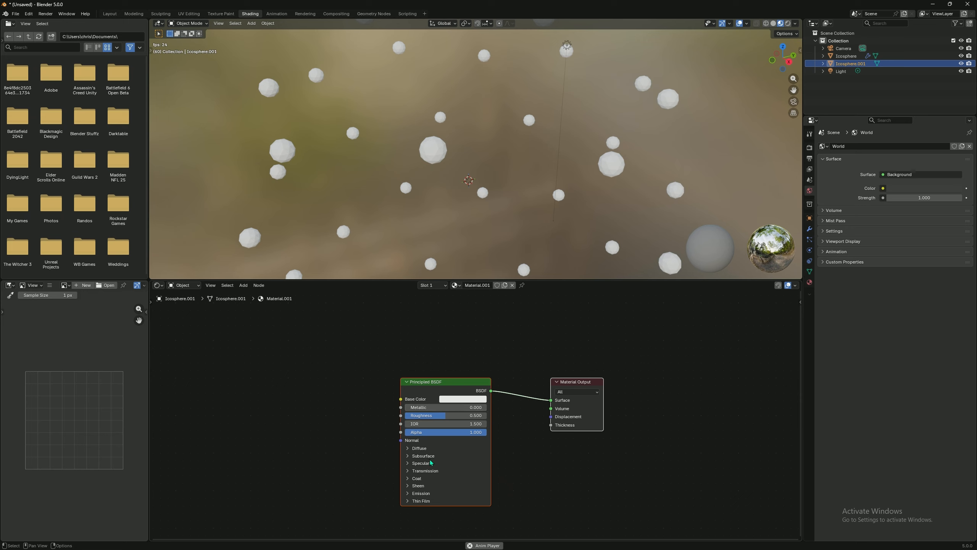
click(411, 495)
click(452, 506)
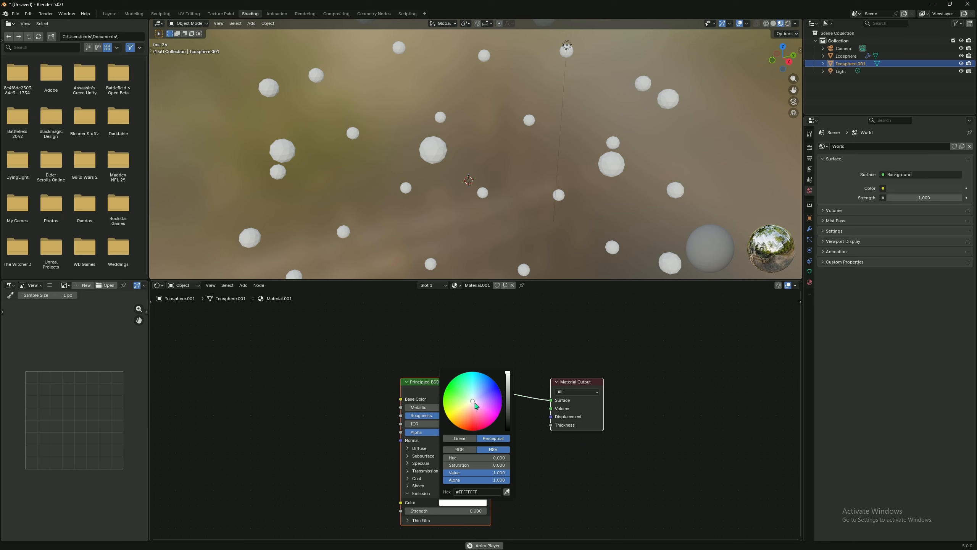
mouse_move(477, 404)
mouse_down()
mouse_move(493, 381)
mouse_move(502, 397)
mouse_up()
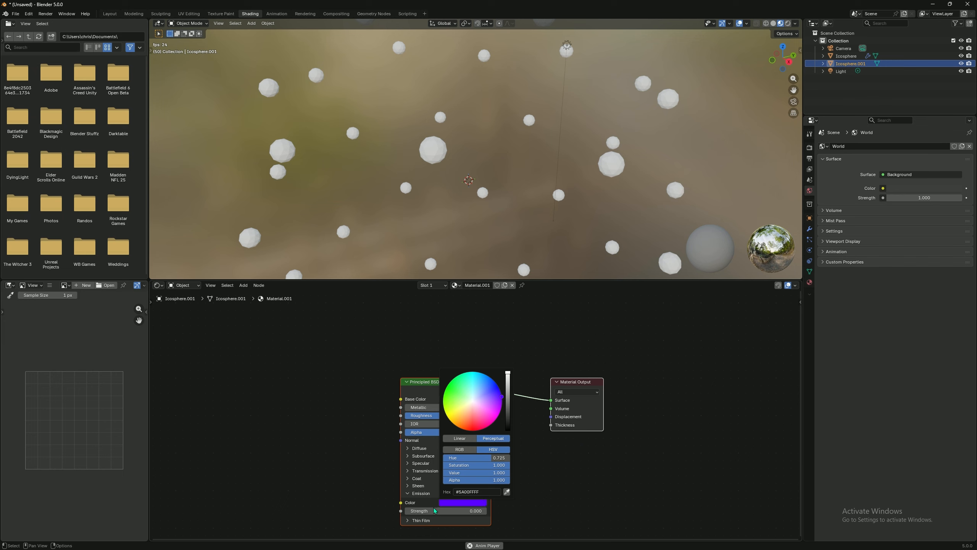
drag(436, 510, 461, 510)
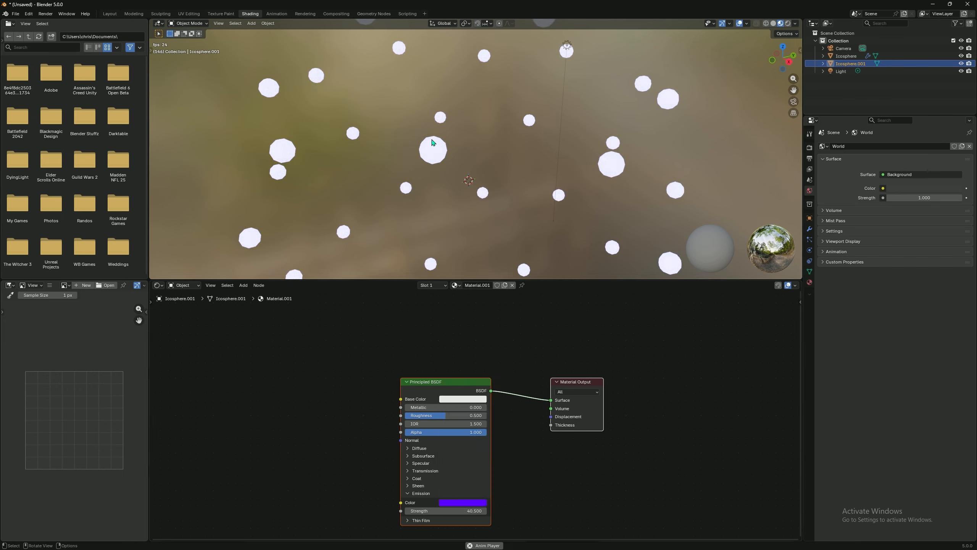
Enable Scene World lighting for the viewport and set the world background color to black
scroll(433, 143, down, 6)
click(795, 23)
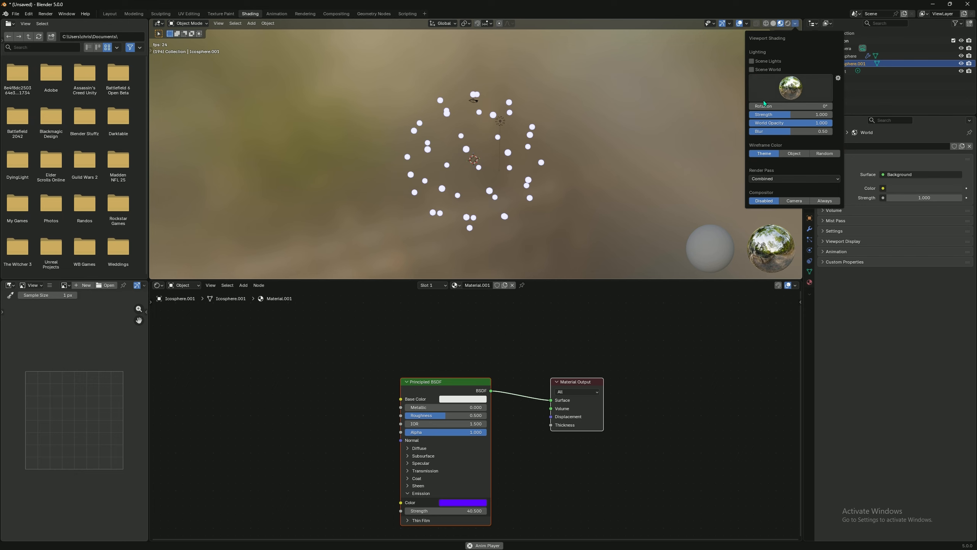
click(756, 70)
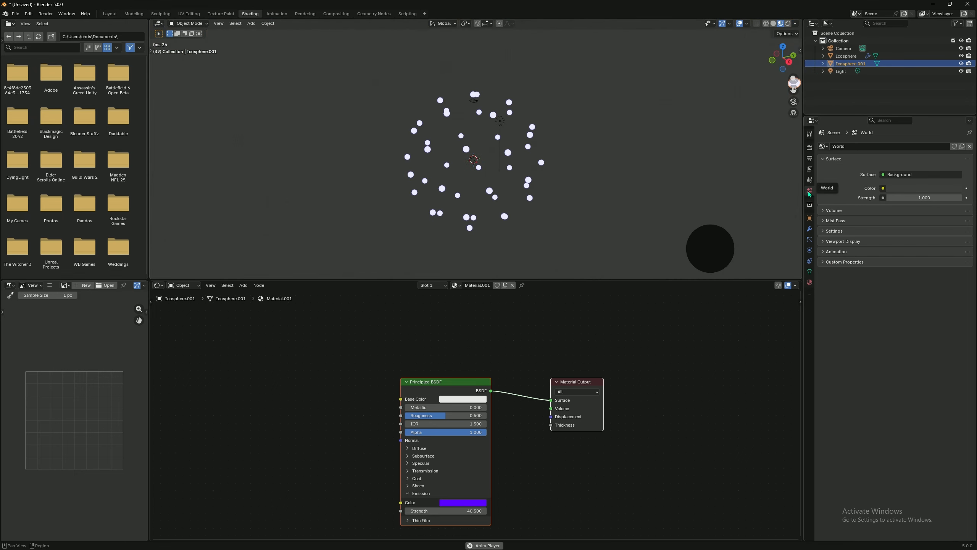
click(924, 188)
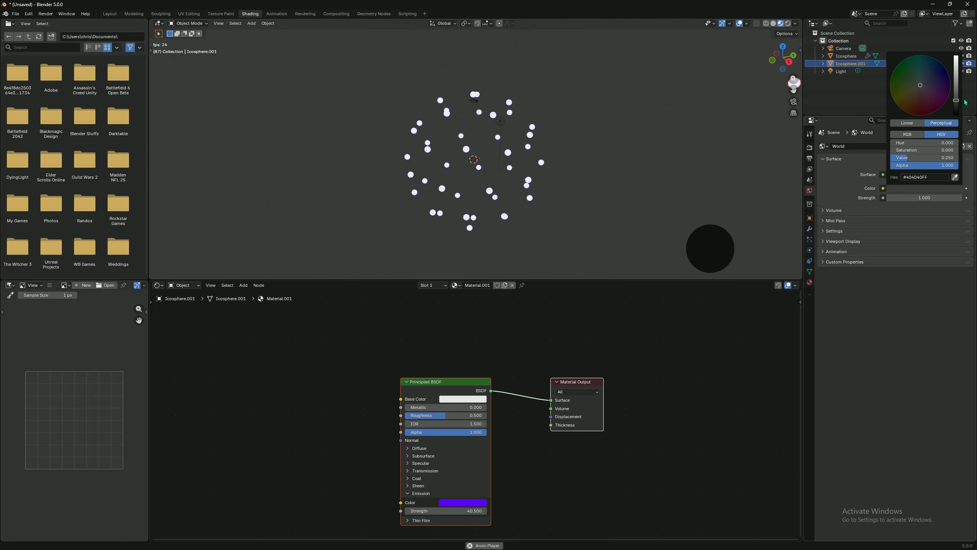
drag(957, 101, 951, 118)
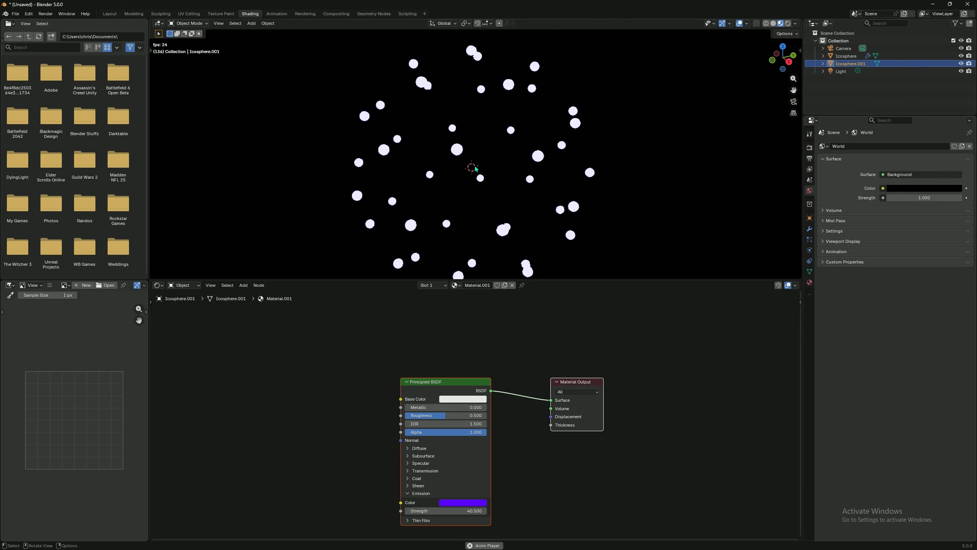
Look at the glowing spheres through the scene camera
scroll(474, 167, up, 8)
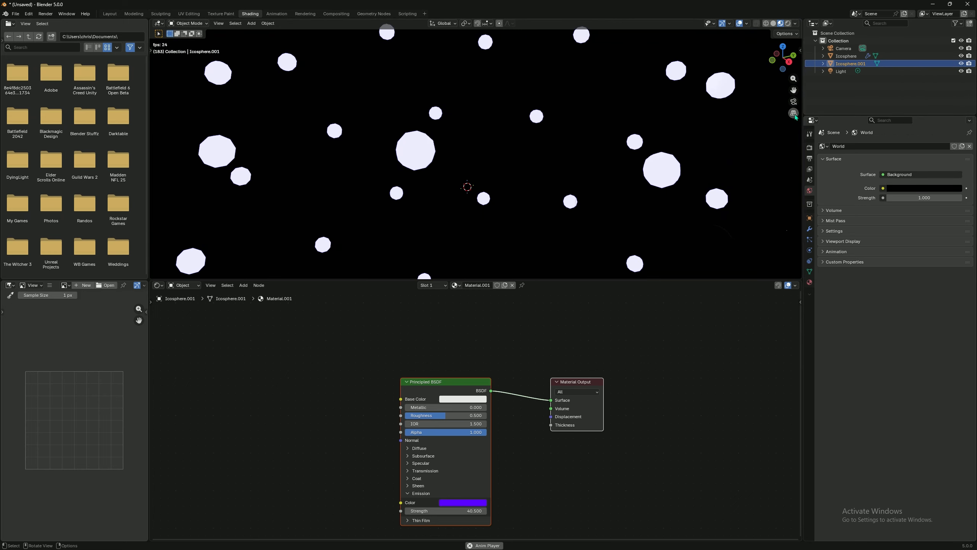
click(794, 101)
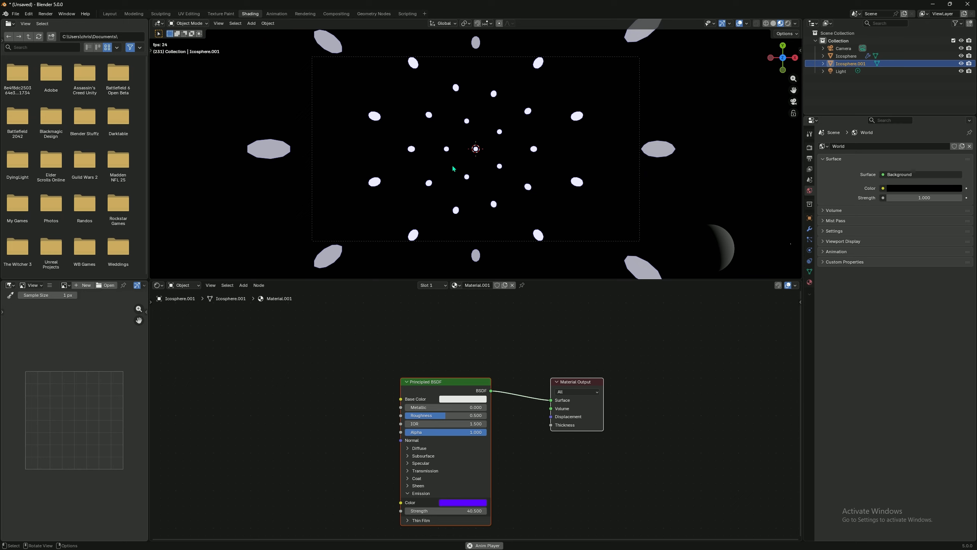
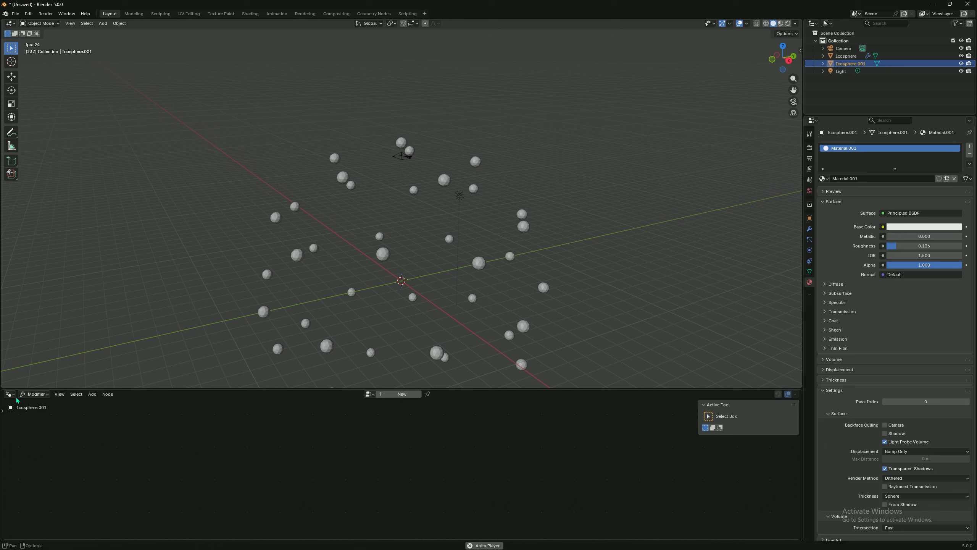
Show the timeline in the lower editor of the Layout workspace and stop the animation playback
click(11, 395)
click(112, 428)
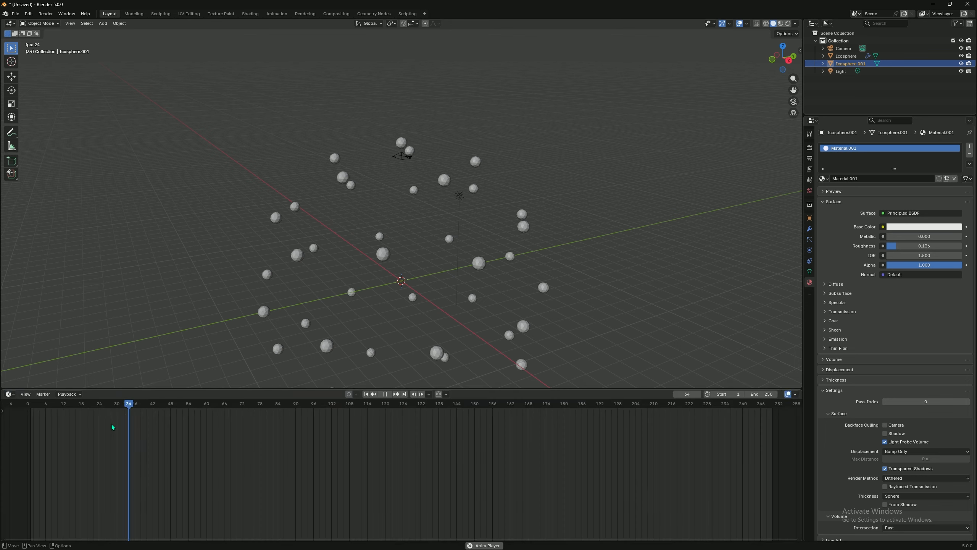
key(space)
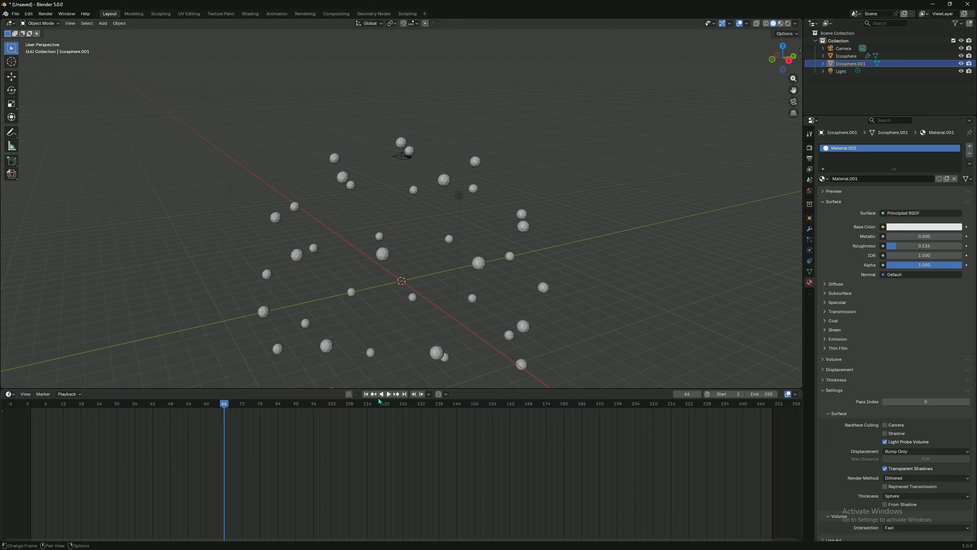
Set the EEVEE samples to 64 for the viewport and 256 for rendering, and disable shadows
click(809, 137)
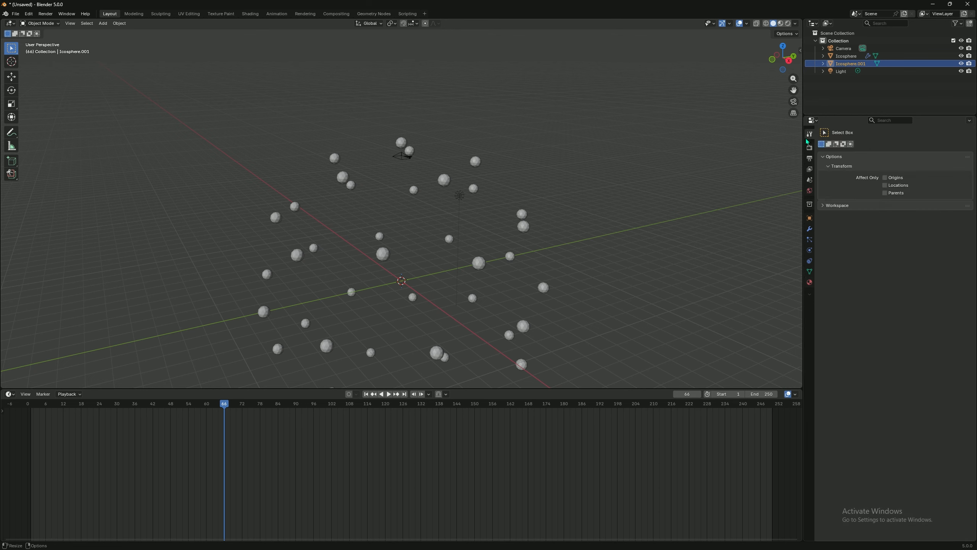
click(810, 147)
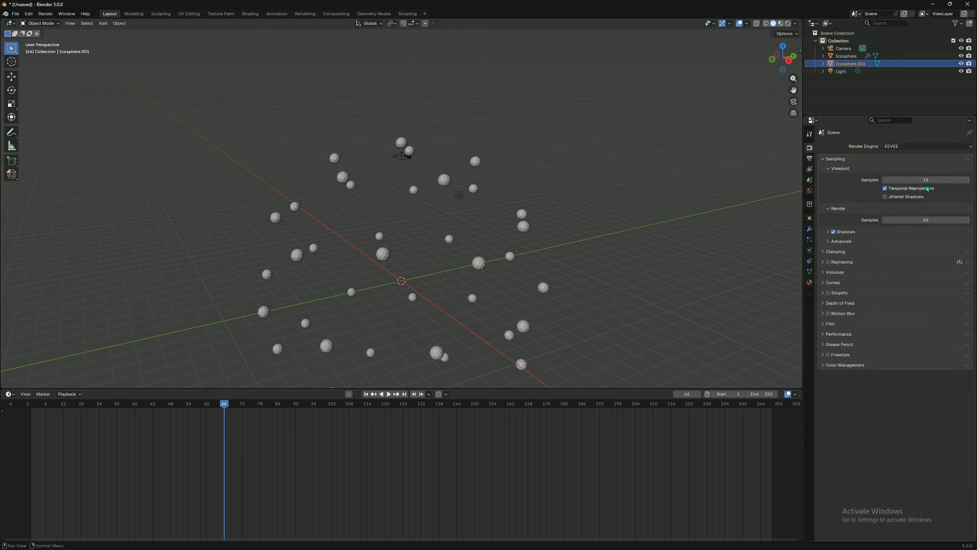
click(923, 180)
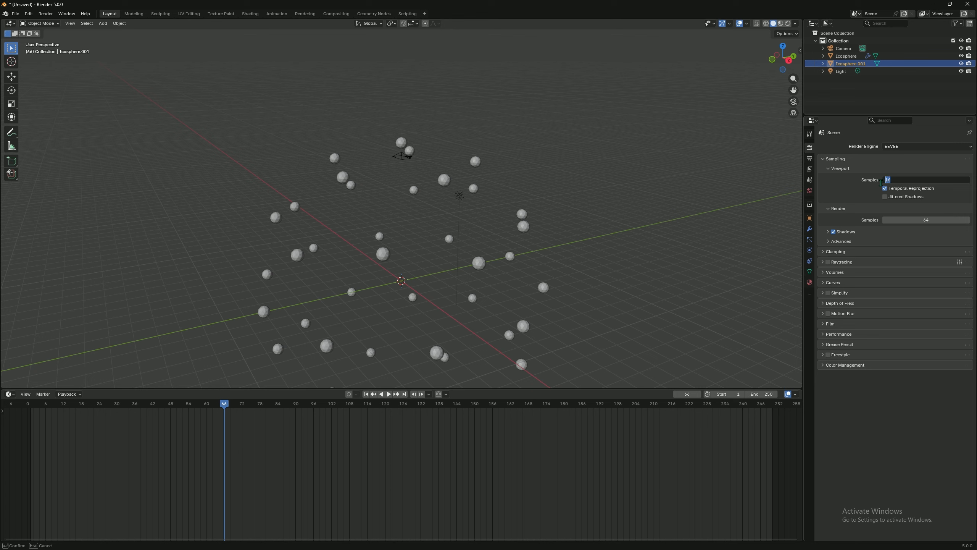
text(64)
key(Return)
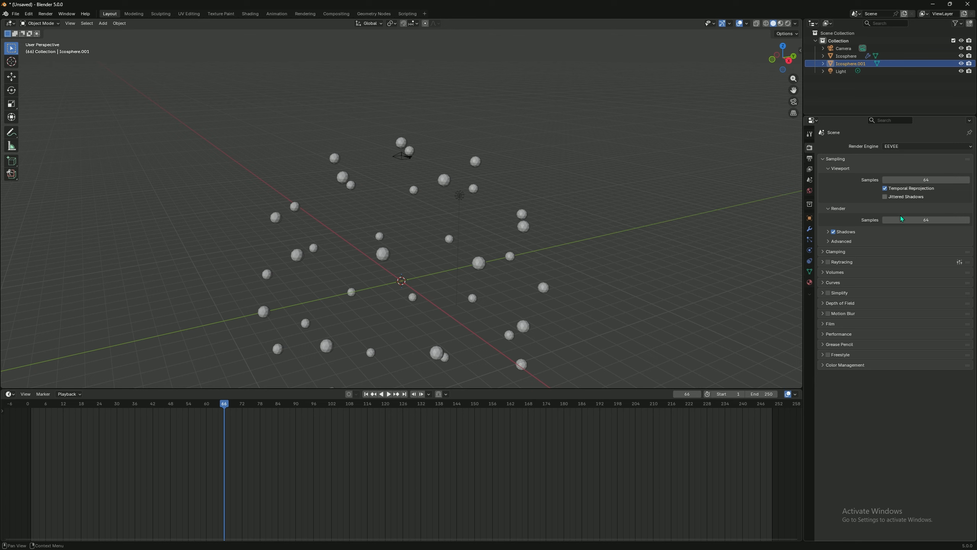
click(922, 220)
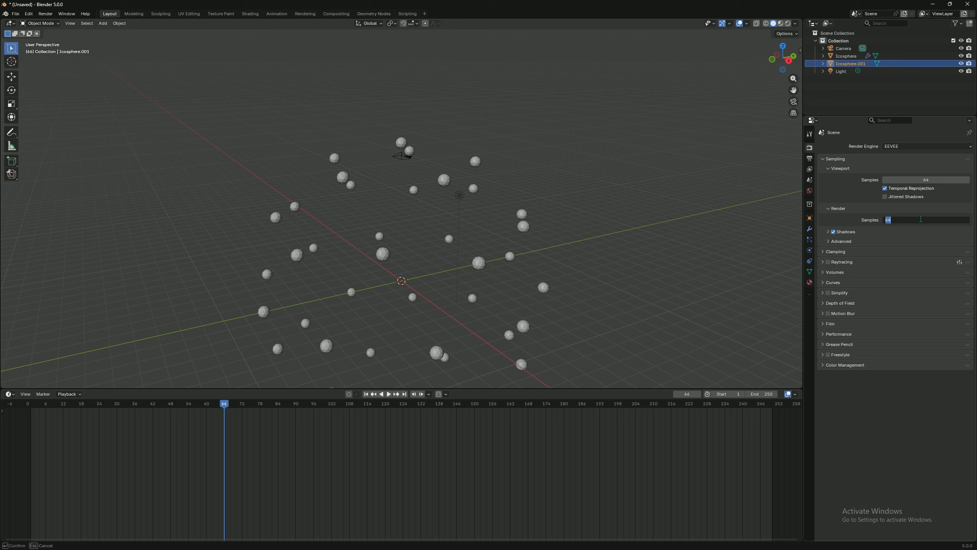
text(256)
key(Return)
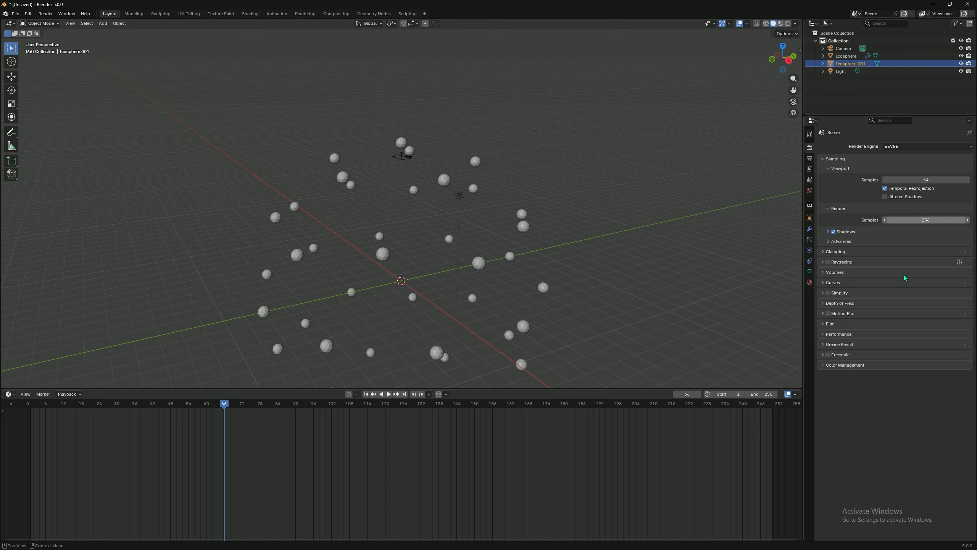
click(829, 241)
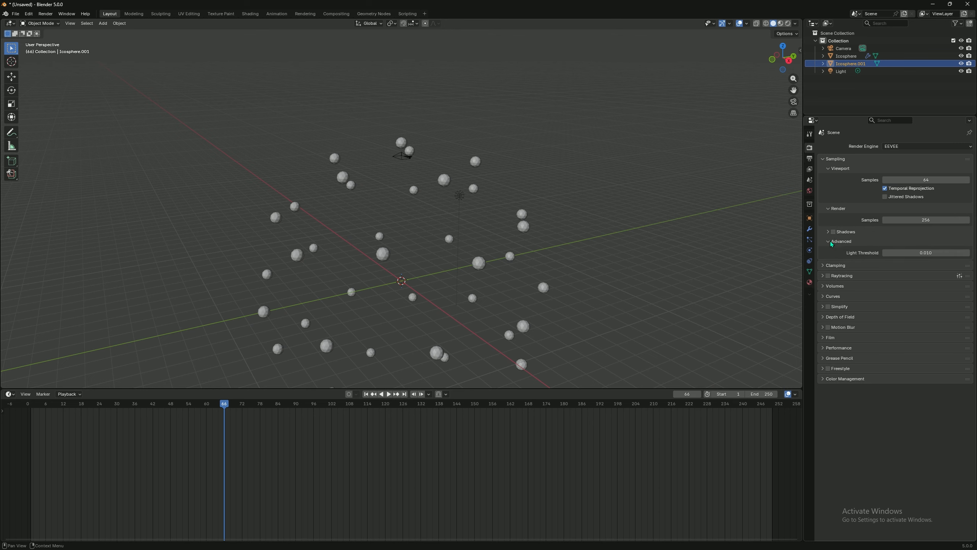
click(829, 241)
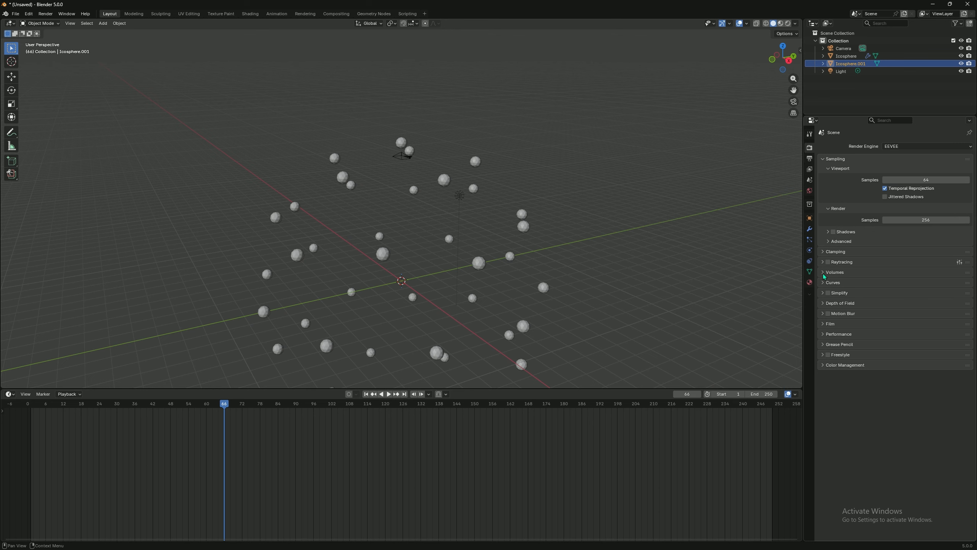
Configure the render depth of field with max size 200 px, neighbor rejection 40 and sprite threshold 10
click(827, 304)
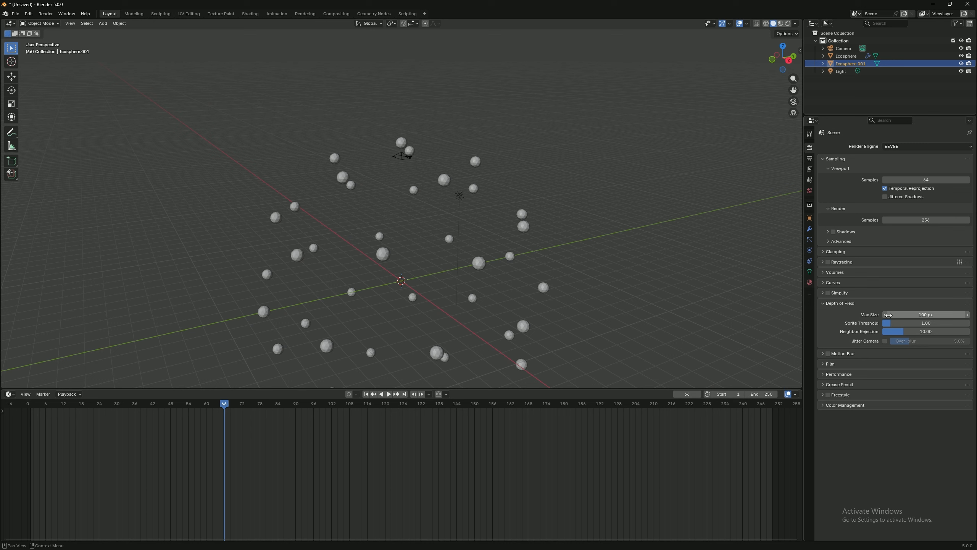
mouse_move(892, 315)
mouse_down()
mouse_move(912, 315)
mouse_move(895, 315)
mouse_up()
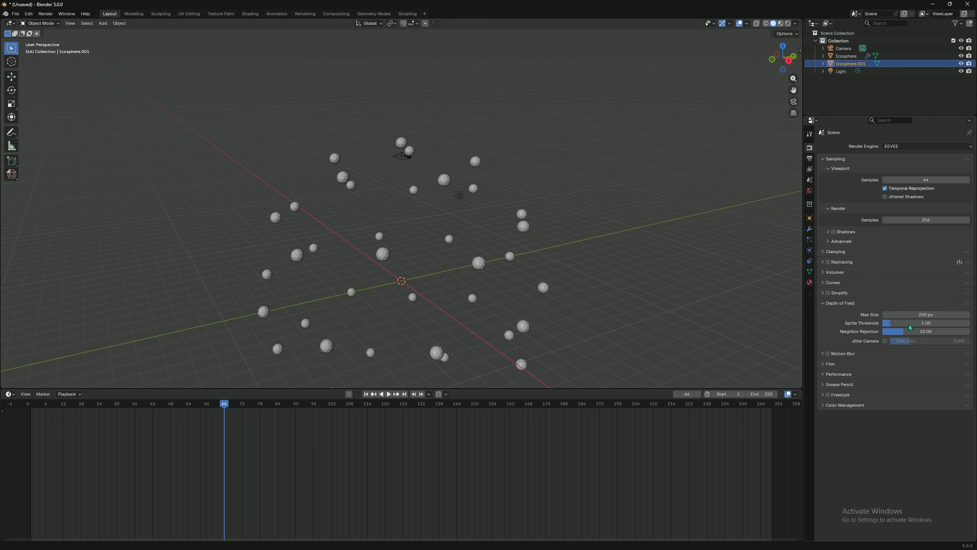
click(906, 332)
text(40)
key(Return)
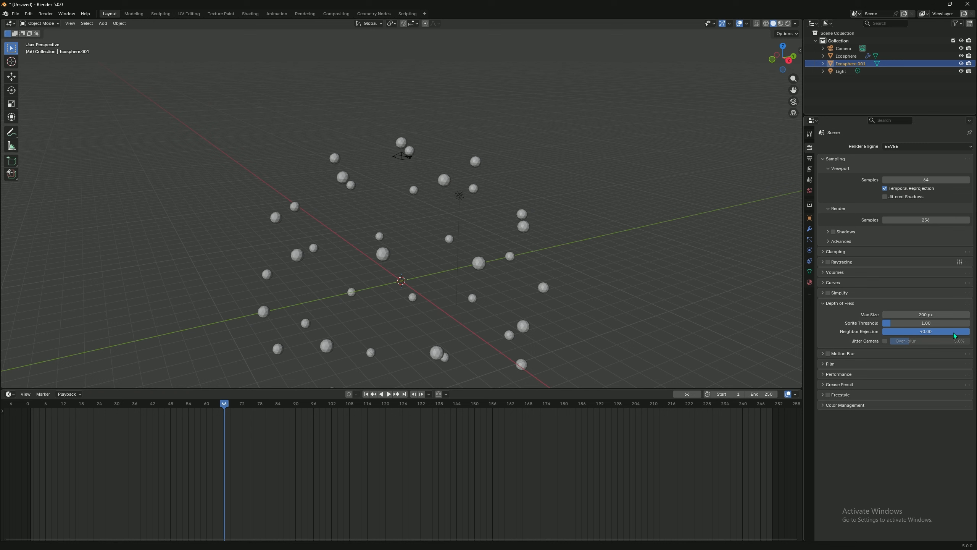
click(893, 325)
text(10)
key(Return)
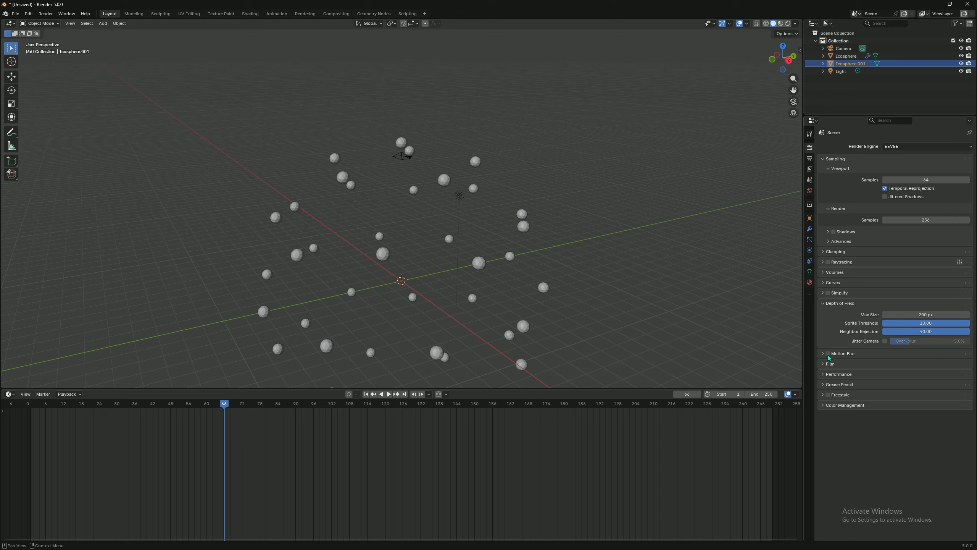
Enable High Quality Normals in the render performance settings
click(824, 366)
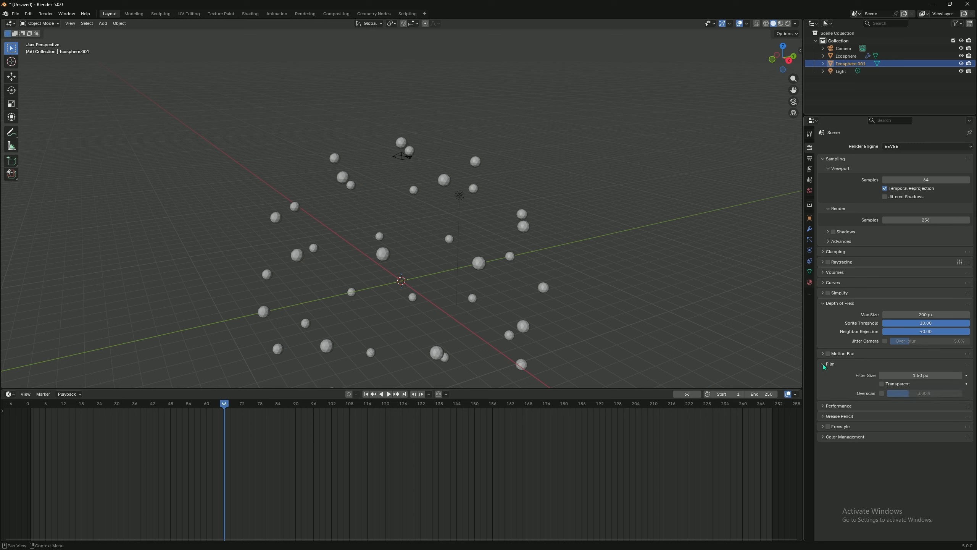
click(822, 406)
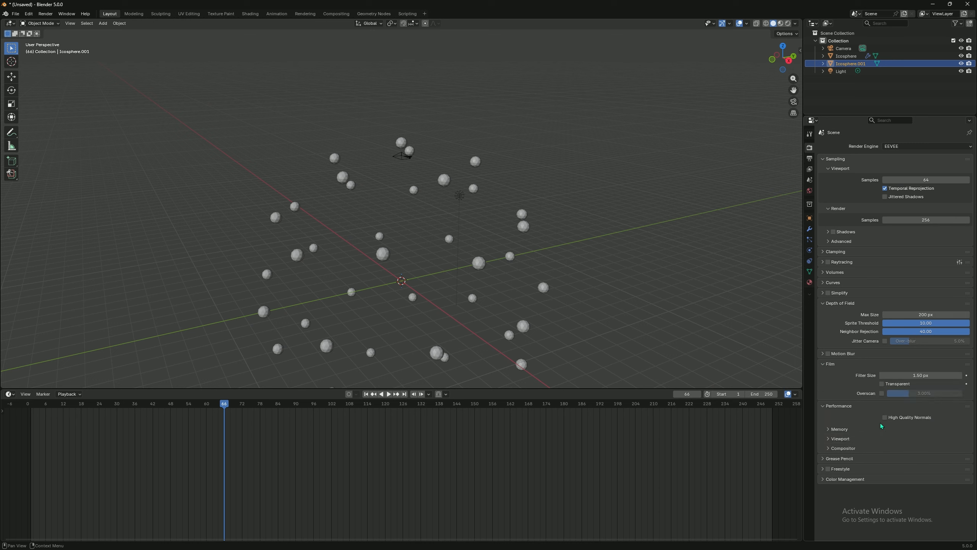
click(825, 458)
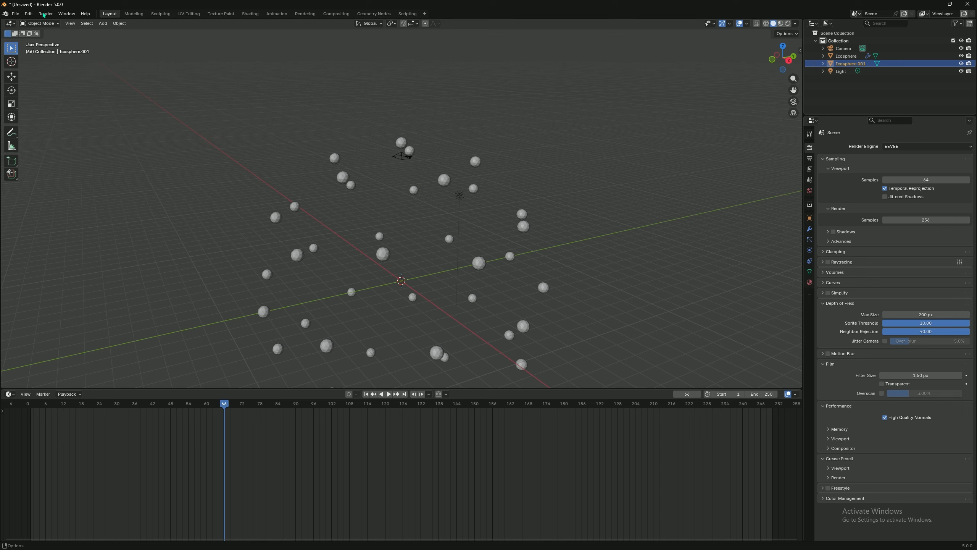
click(825, 489)
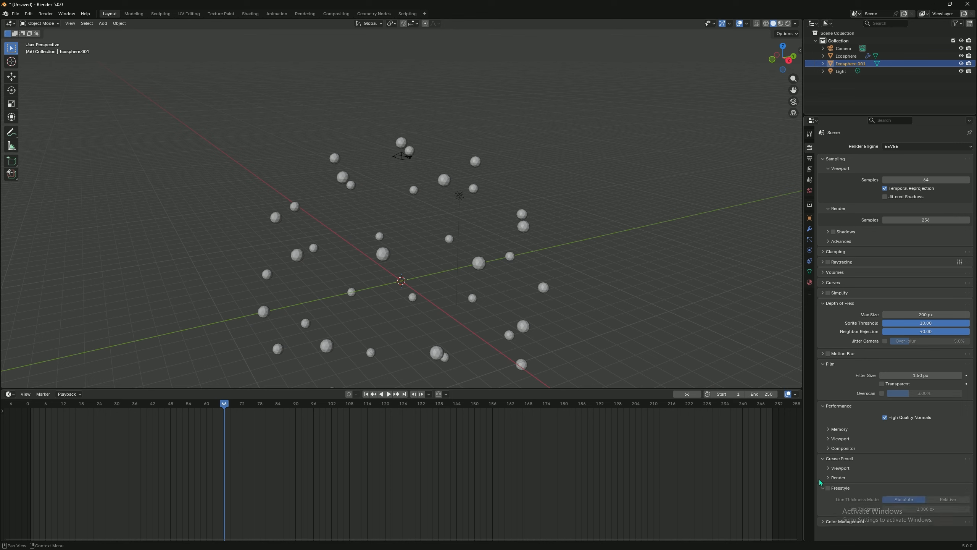
Set the color management view transform to Filmic and its look to Medium Contrast
click(824, 522)
scroll(824, 523, down, 4)
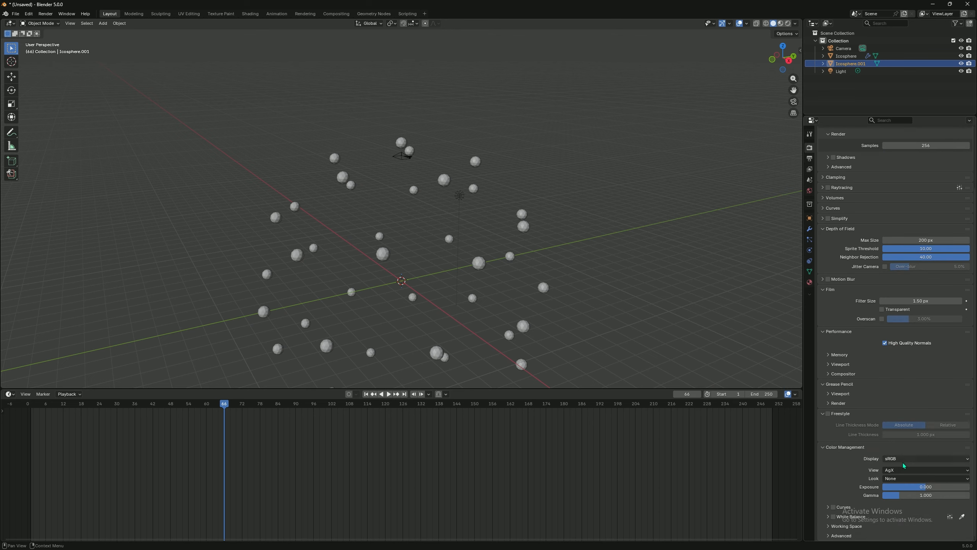
click(900, 470)
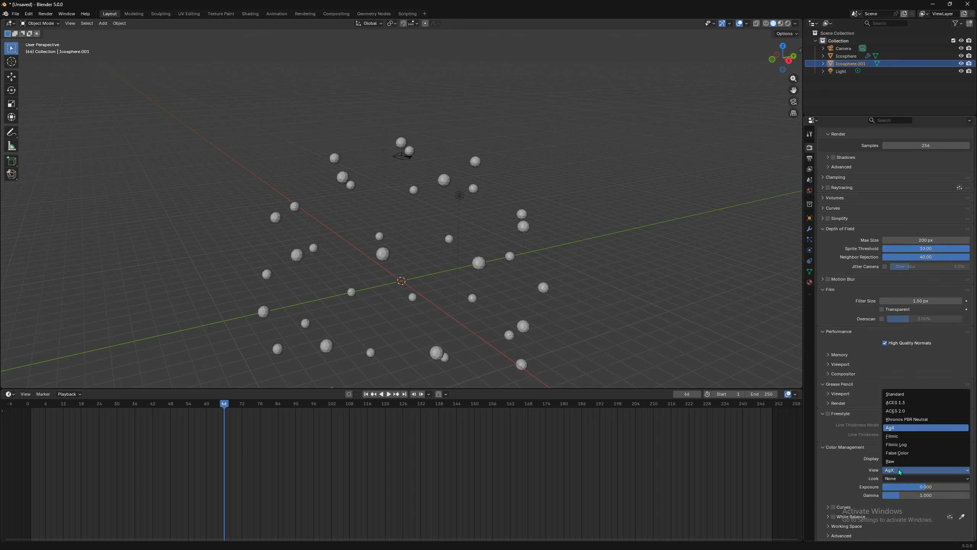
click(896, 436)
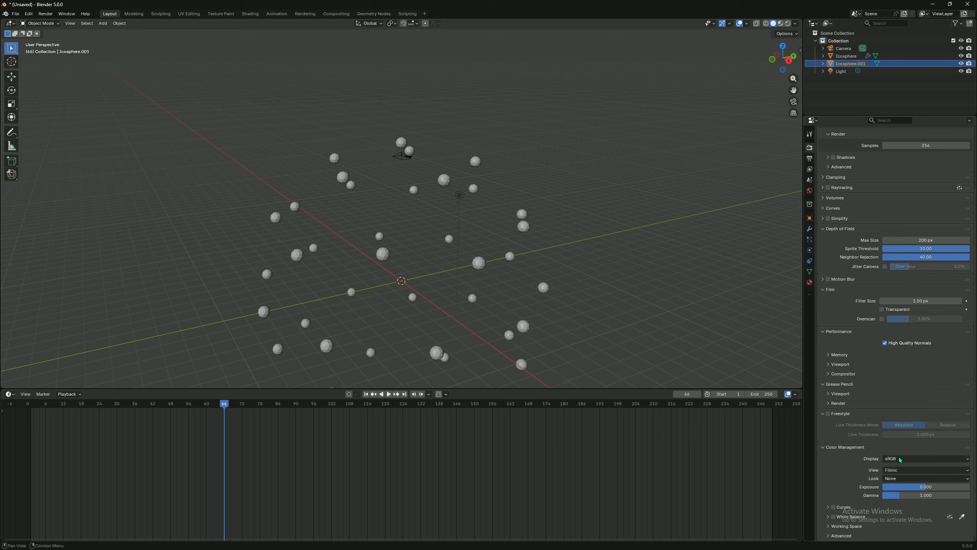
click(900, 478)
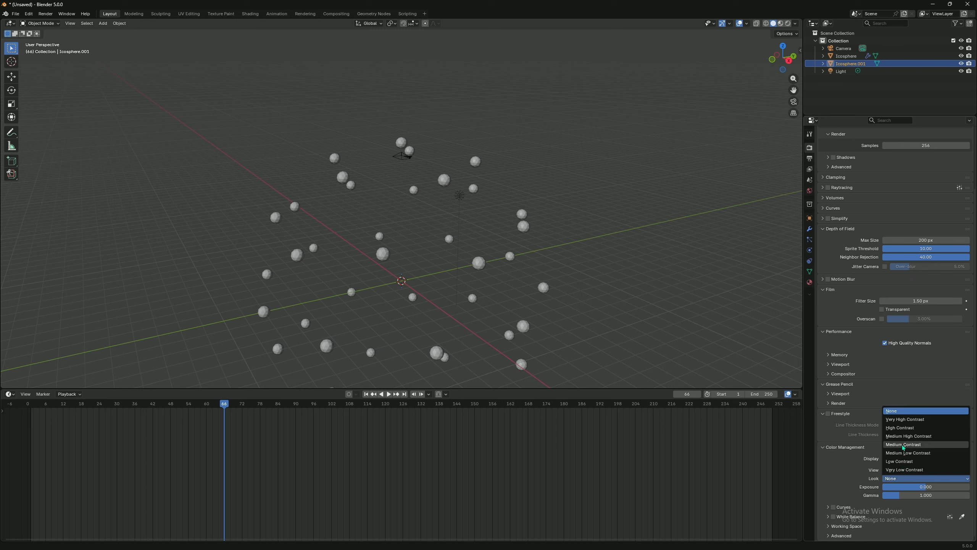
click(903, 445)
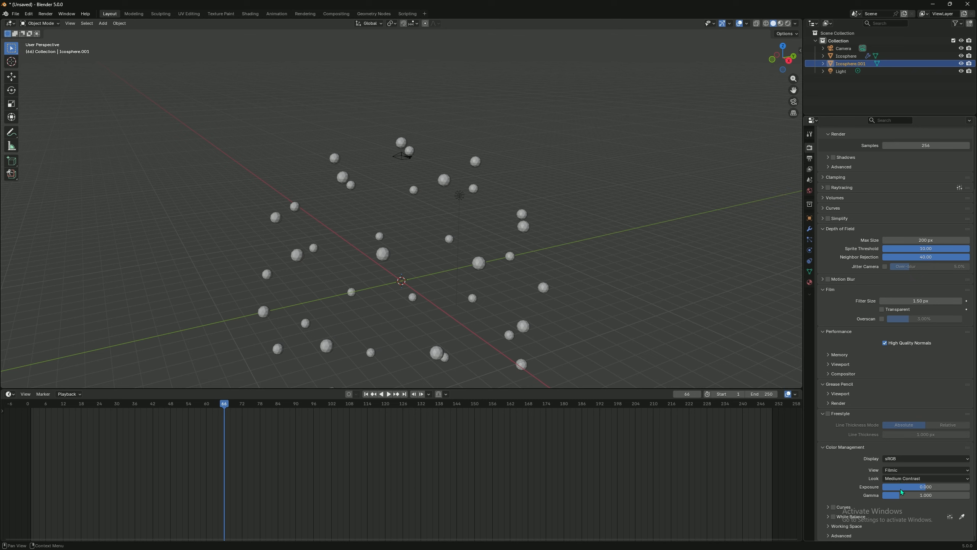
click(843, 526)
click(829, 537)
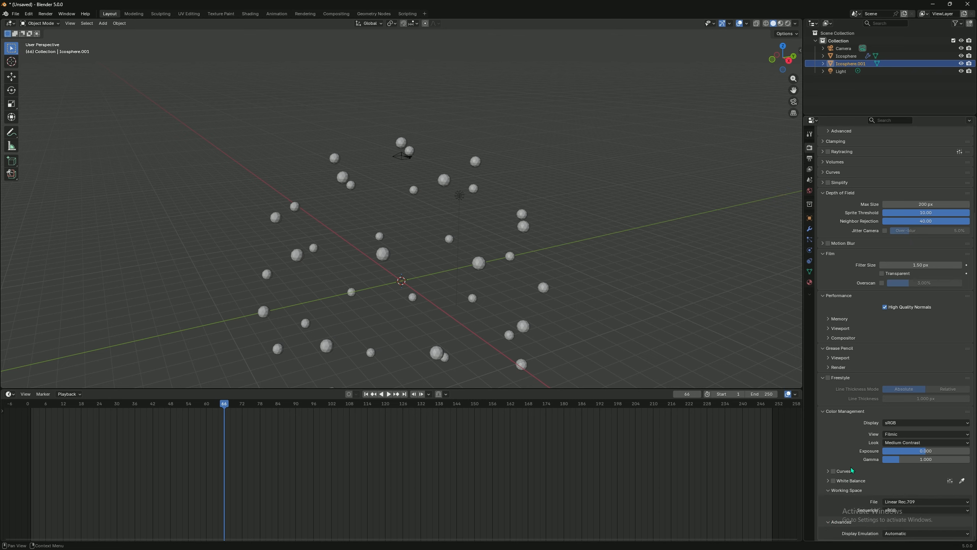
scroll(864, 443, up, 3)
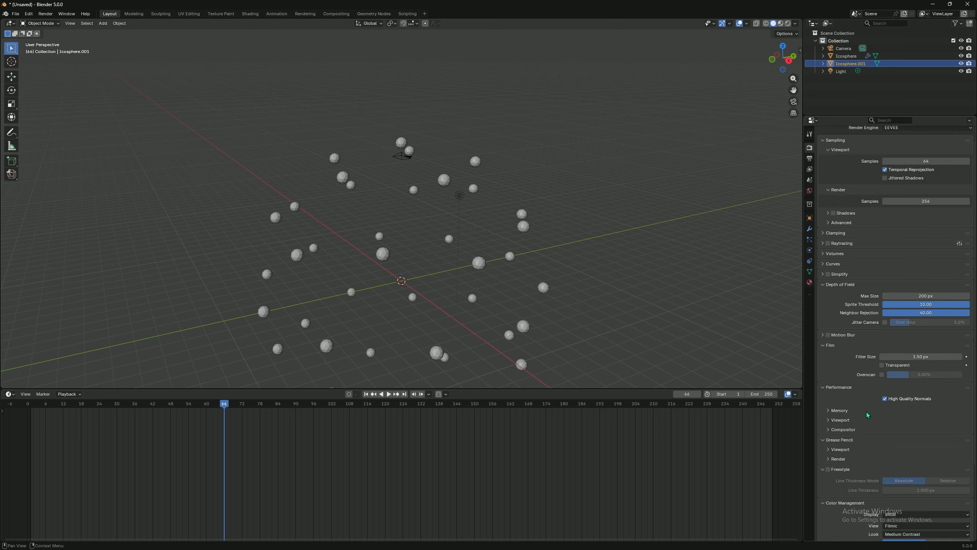
Set the output frame rate to 30 fps and the end frame to 500
click(810, 159)
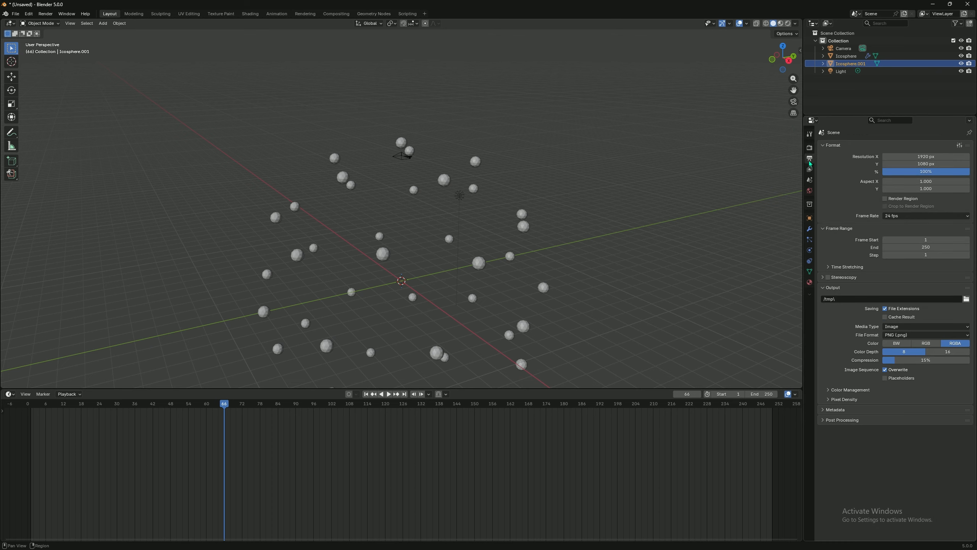
click(900, 217)
click(907, 277)
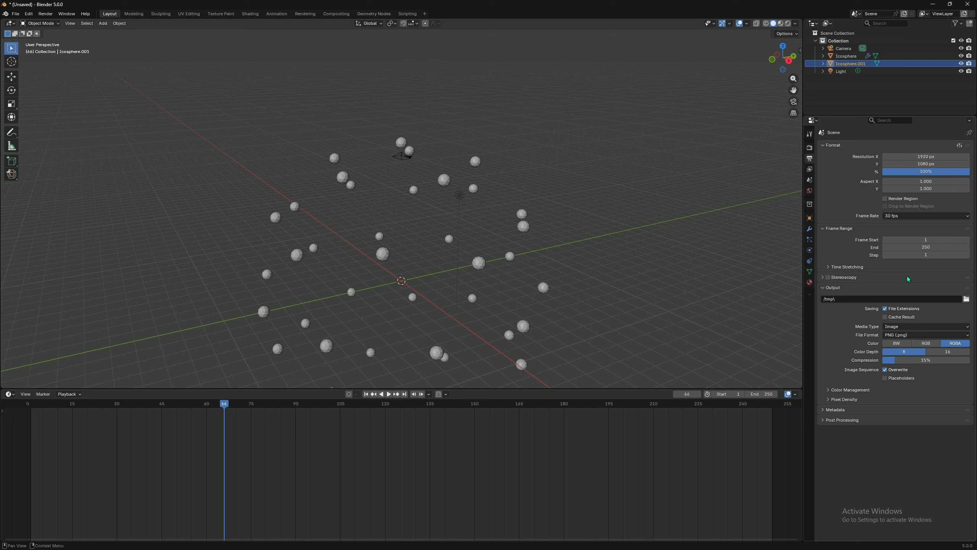
click(918, 247)
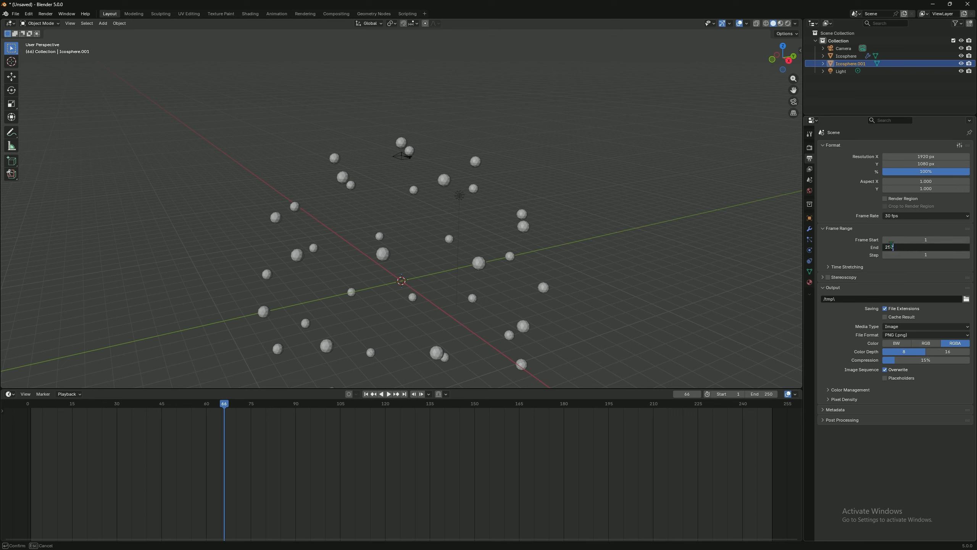
drag(891, 246, 873, 244)
text(500)
key(Return)
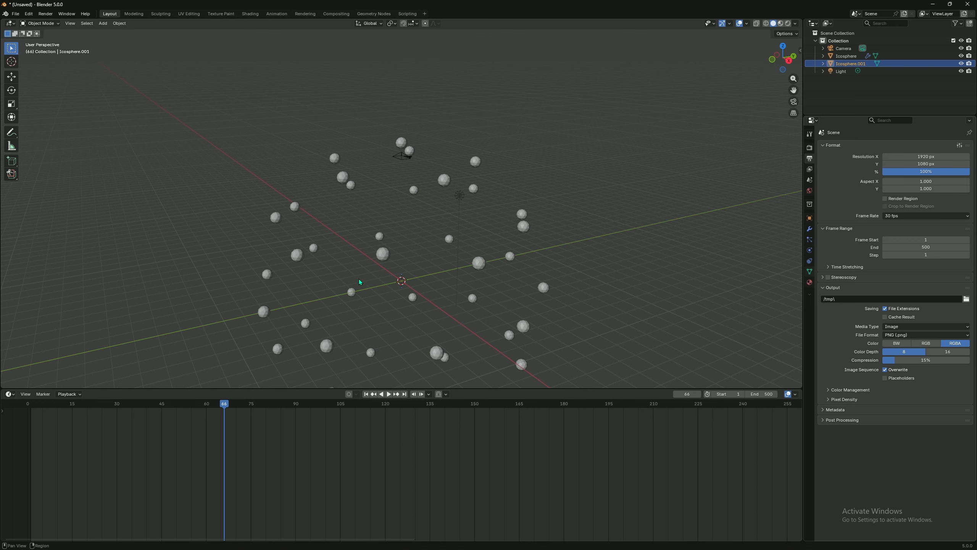
Select the large ico sphere that carries the instances and move the playhead to frame 0
scroll(423, 293, down, 4)
middle_drag(522, 262, 474, 227)
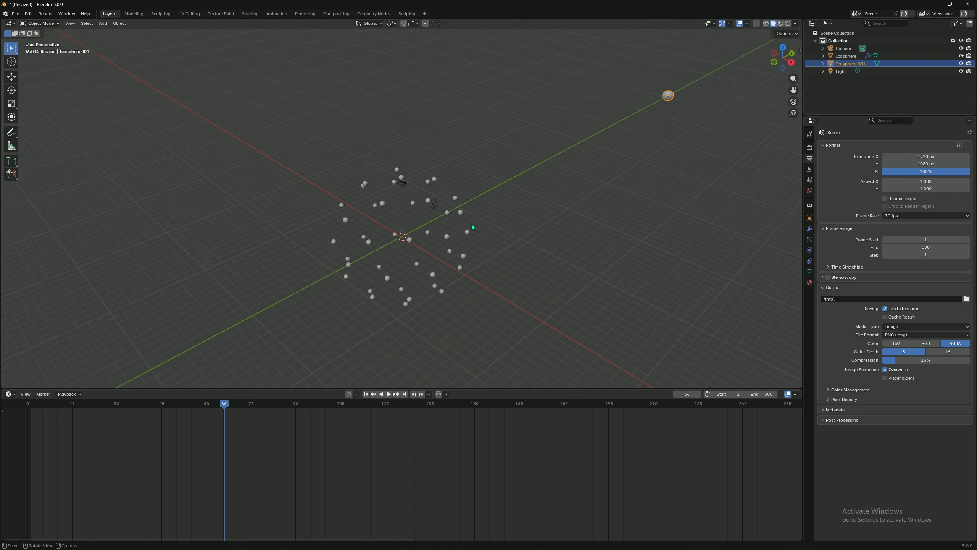
click(448, 213)
middle_drag(757, 287, 654, 291)
click(366, 394)
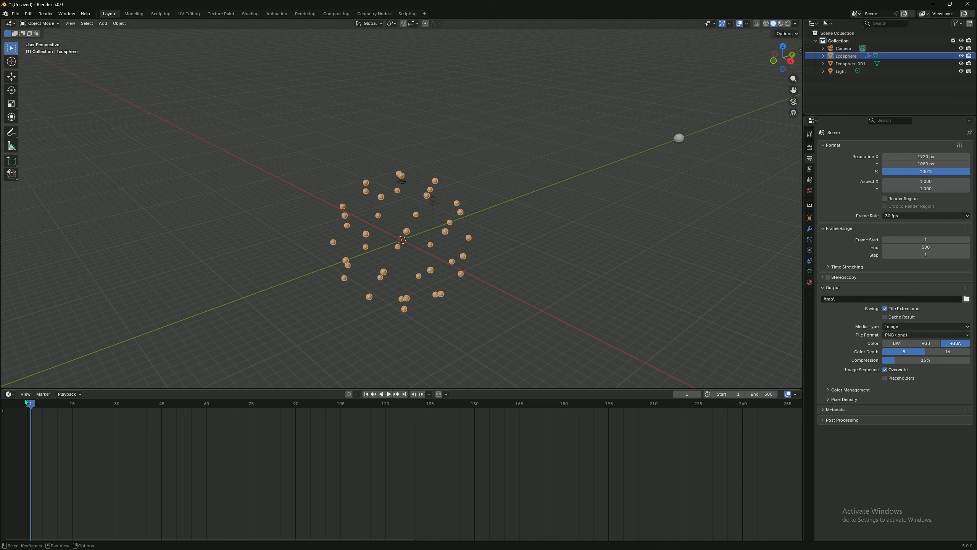
key(Left)
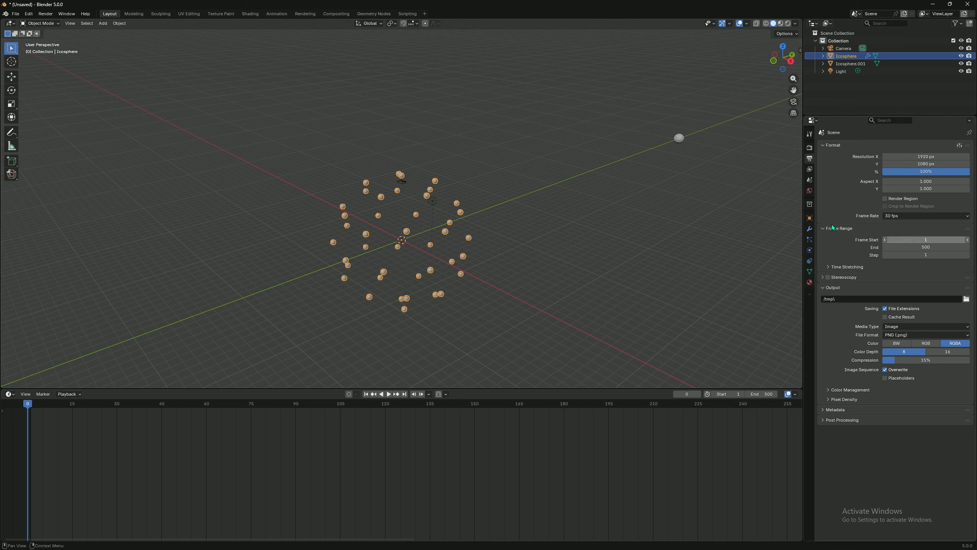
Keyframe the large ico sphere's X and Y rotation at 0° on frame 0
click(809, 218)
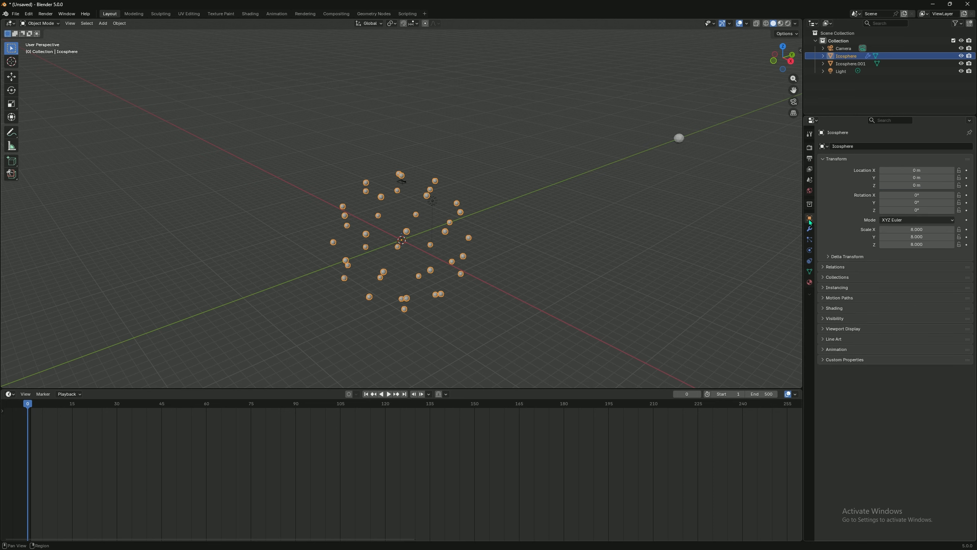
click(912, 195)
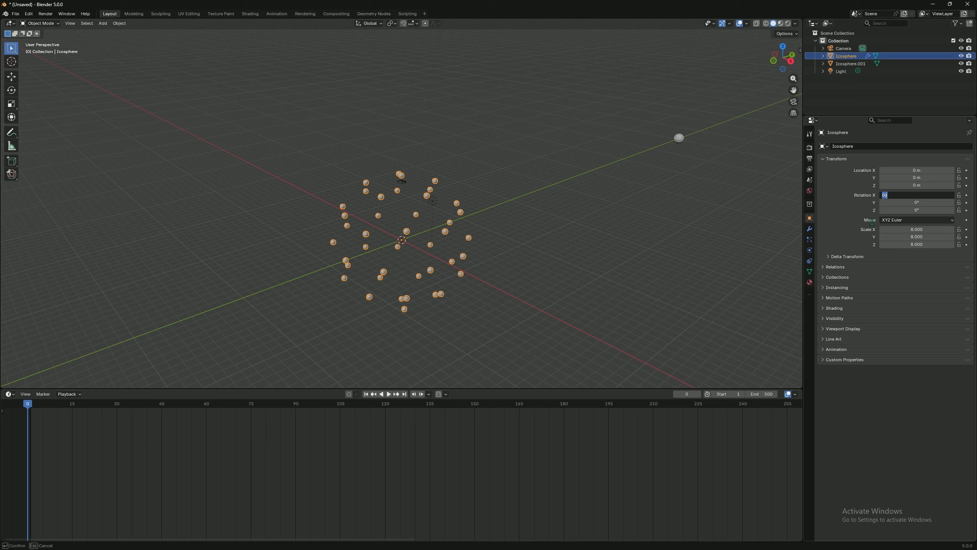
key(Return)
click(967, 196)
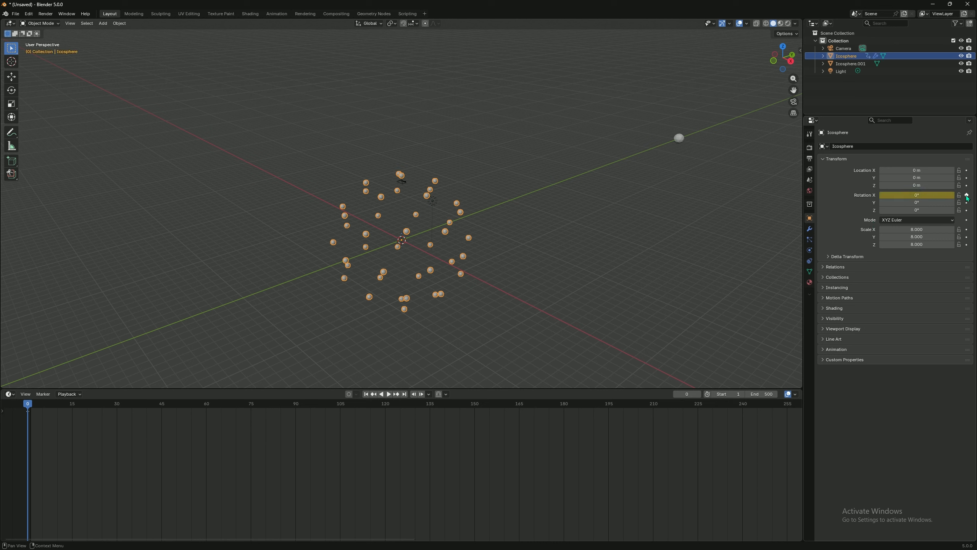
click(923, 202)
key(Return)
click(967, 203)
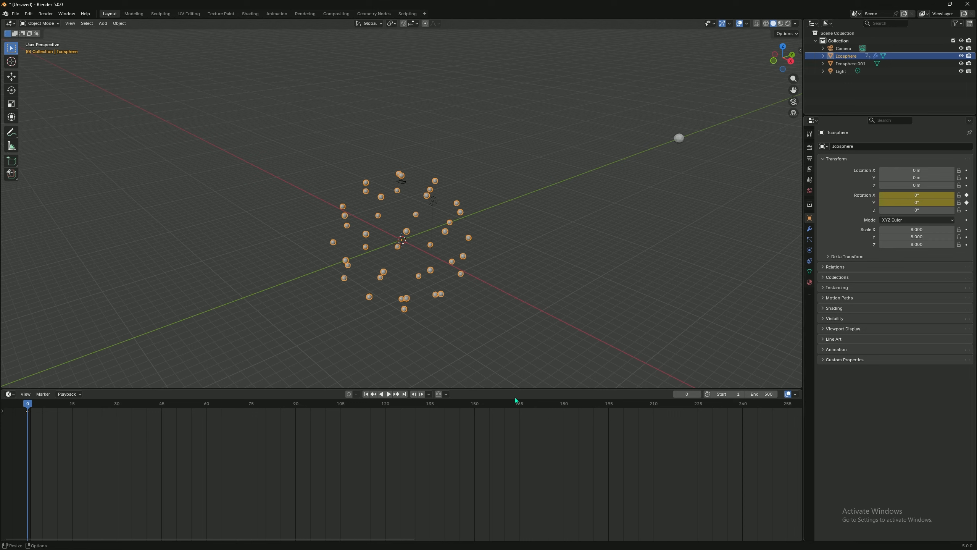
Set the large ico sphere's X and Y rotation to 360° on frame 500 and keyframe both values
click(404, 394)
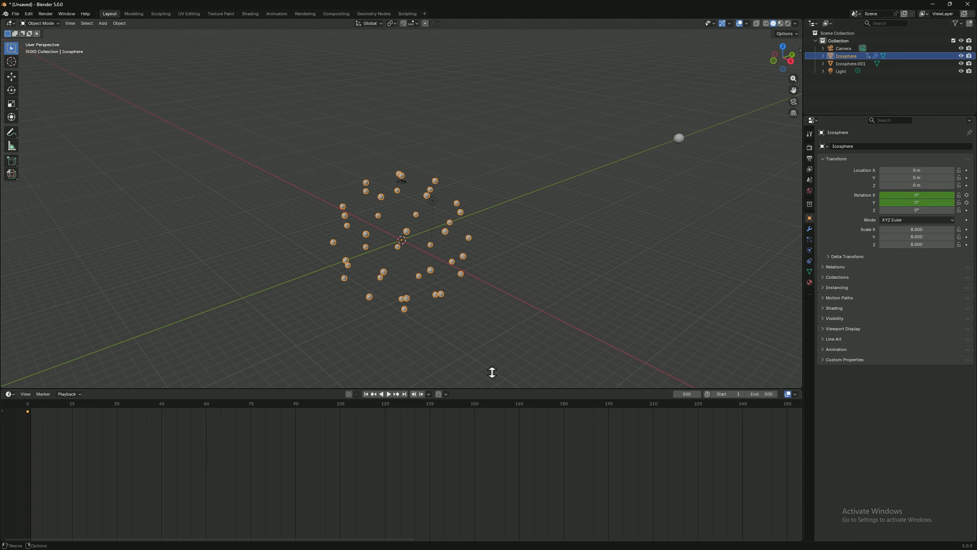
click(913, 196)
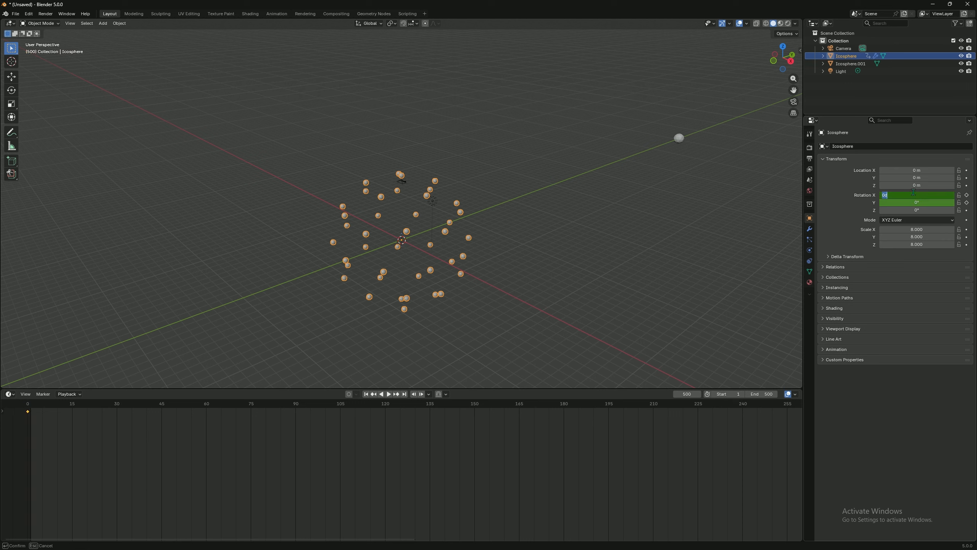
text(360)
key(Return)
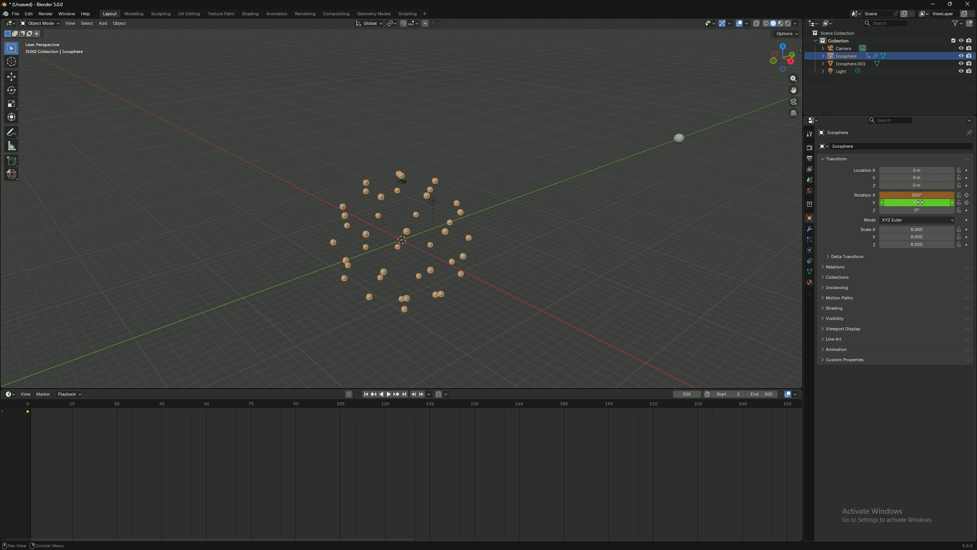
click(967, 195)
click(931, 203)
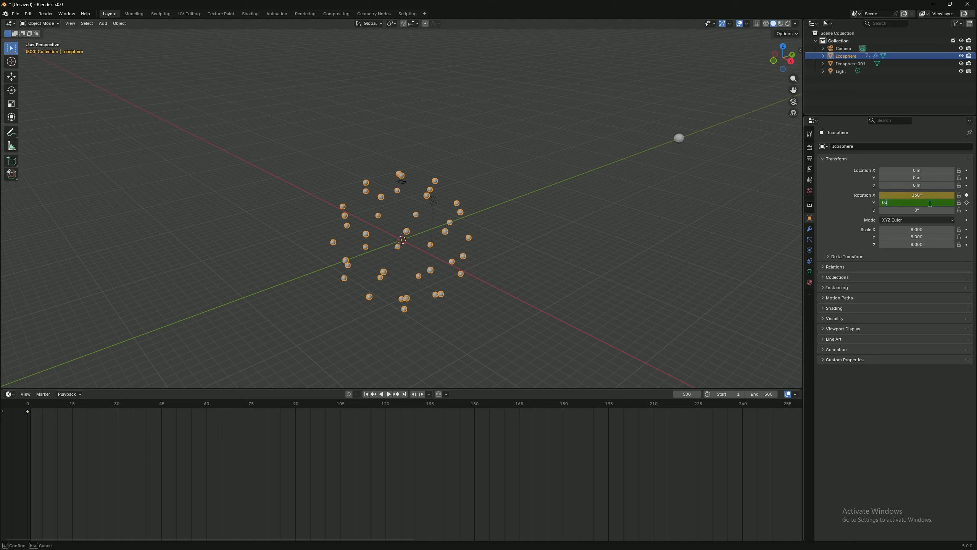
text(360)
key(Return)
click(967, 203)
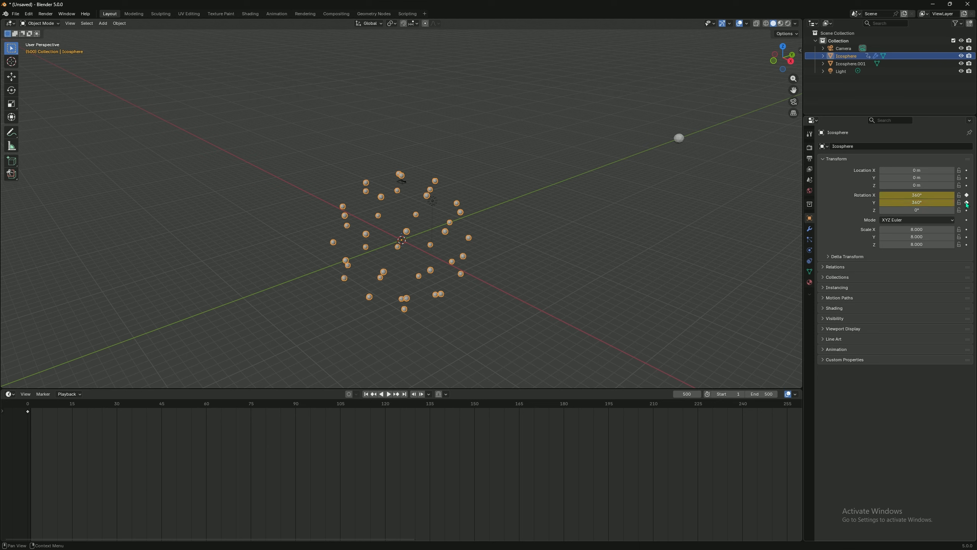
Play and scrub the sphere's rotation animation with both keyframes in view on the timeline
key(space)
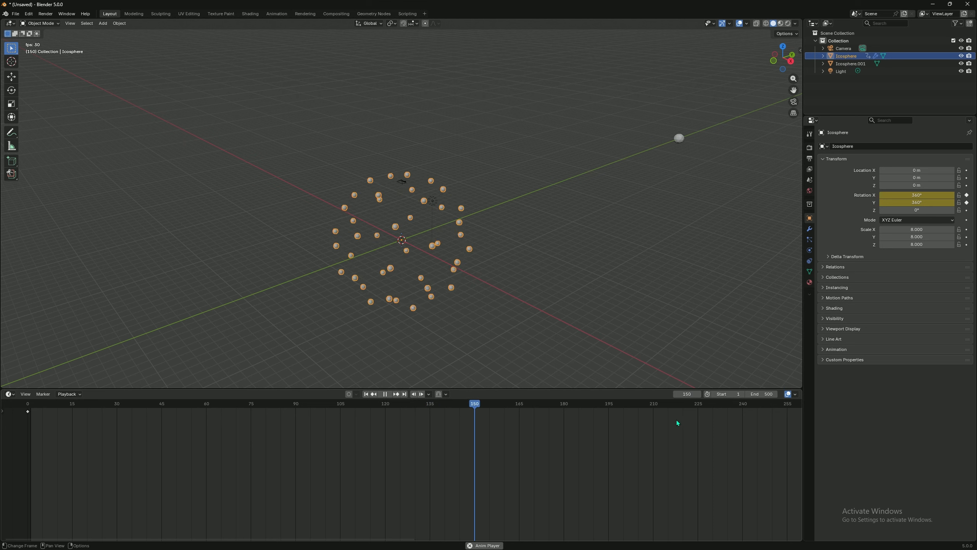
scroll(385, 446, down, 5)
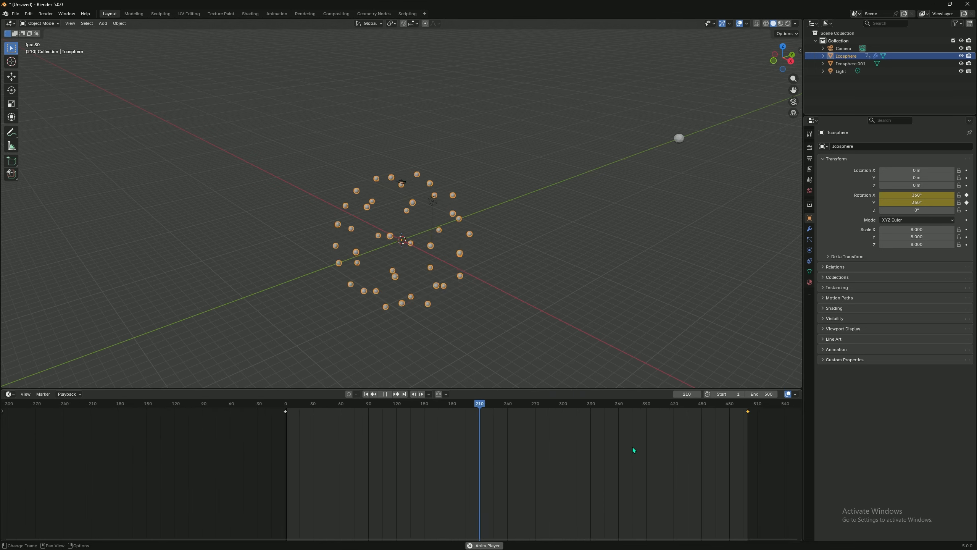
click(738, 404)
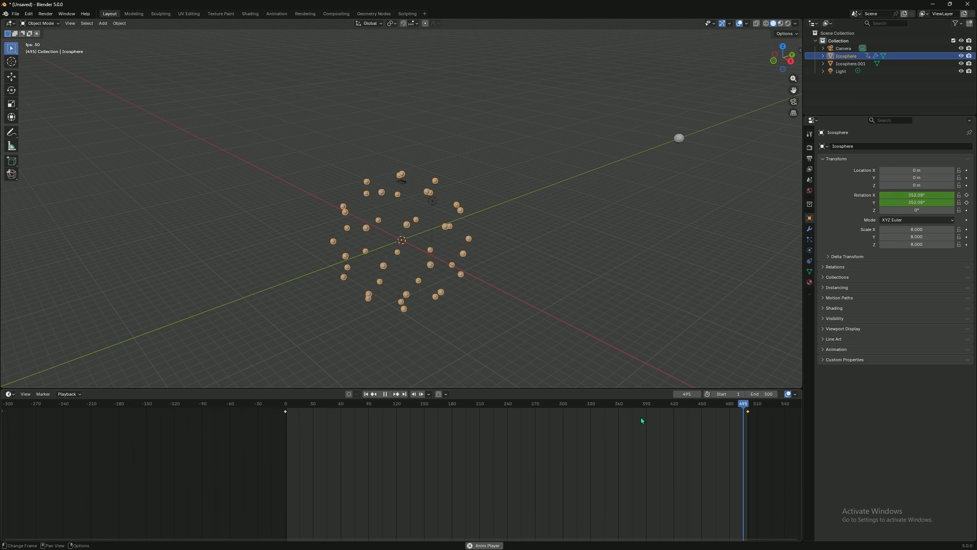
click(731, 412)
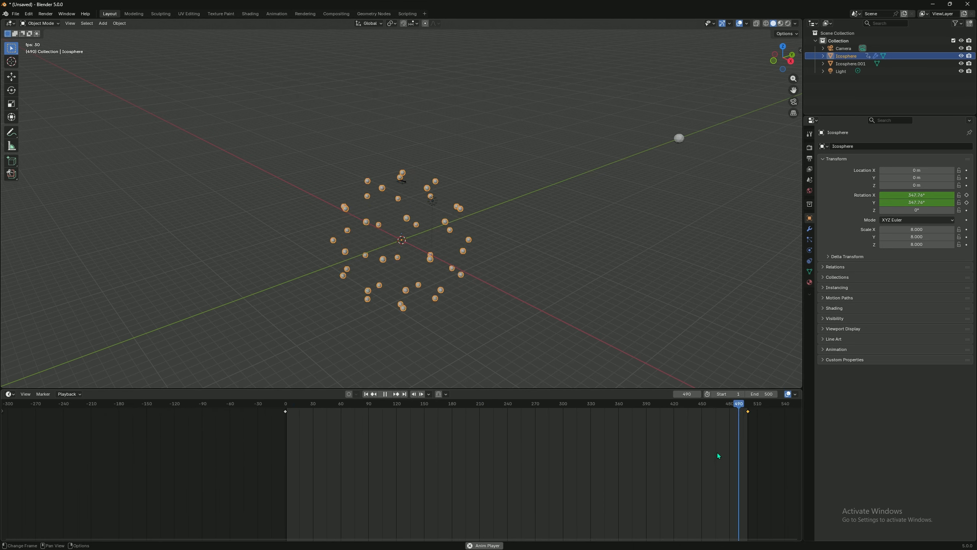
click(740, 409)
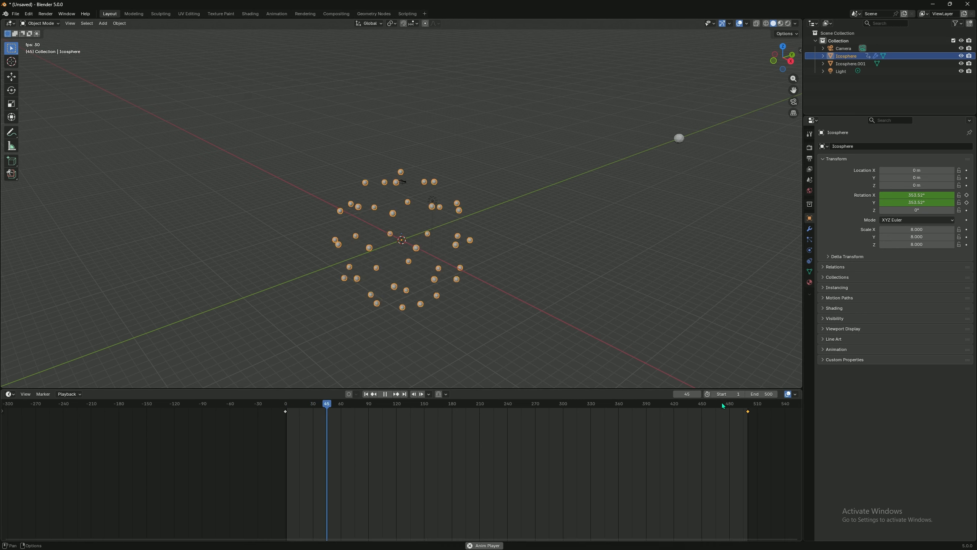
click(741, 407)
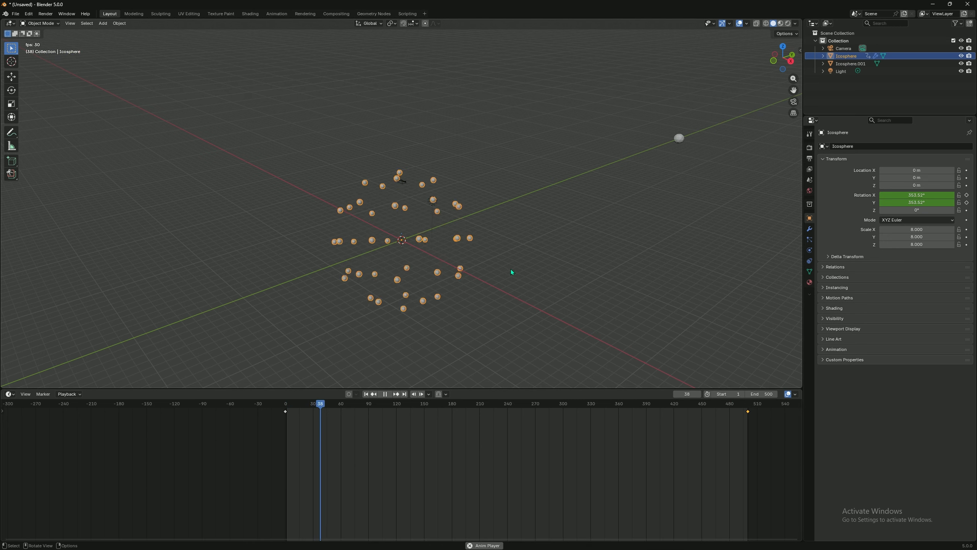
key(space)
Preview the animation through the camera and show the scene in Rendered viewport shading
click(793, 102)
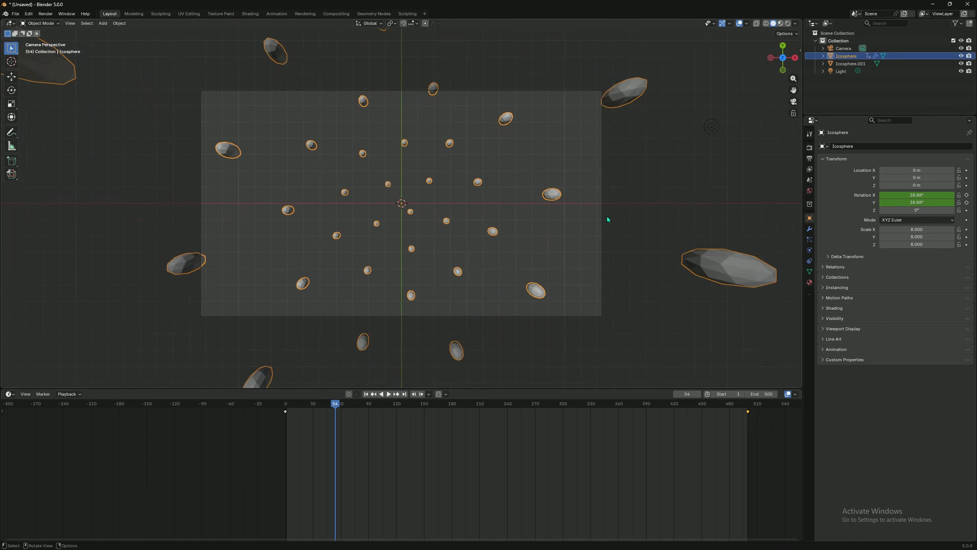
key(space)
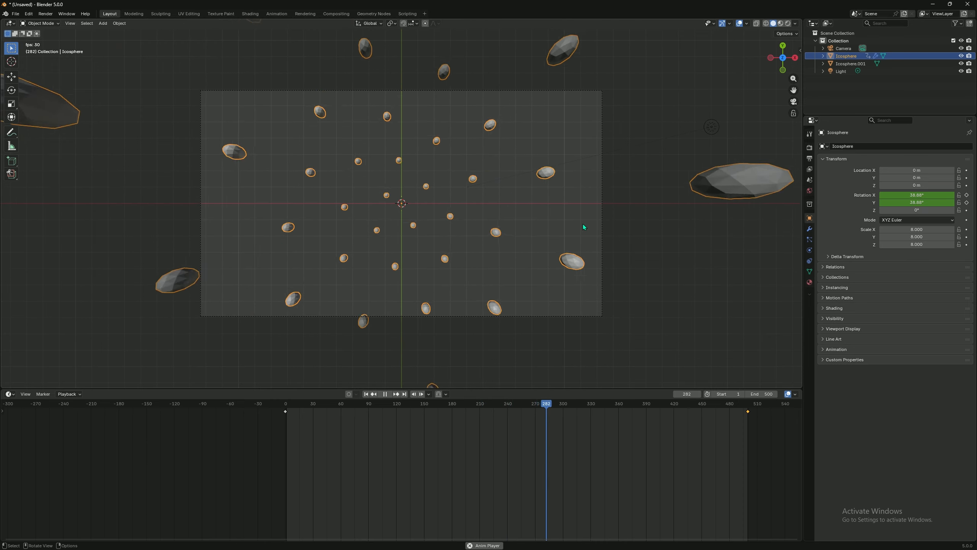
key(space)
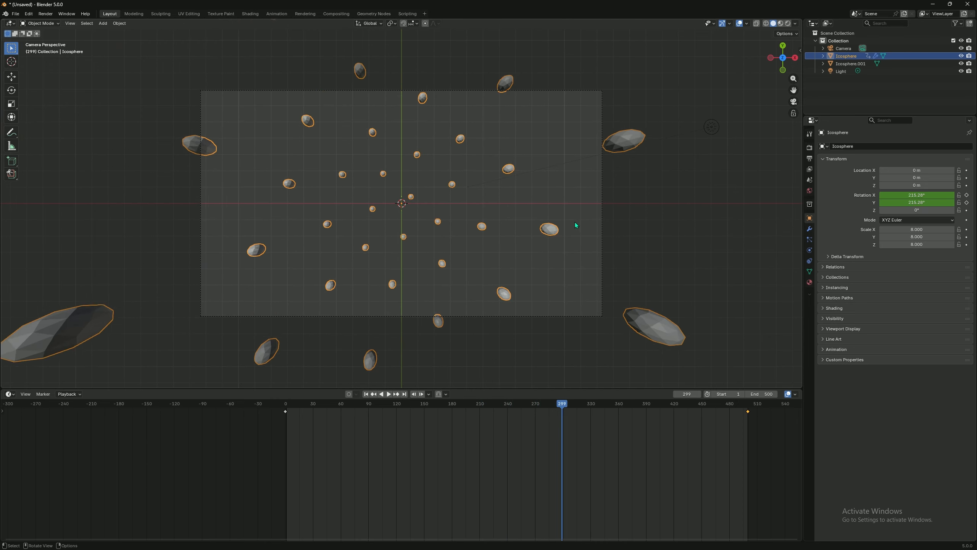
click(789, 24)
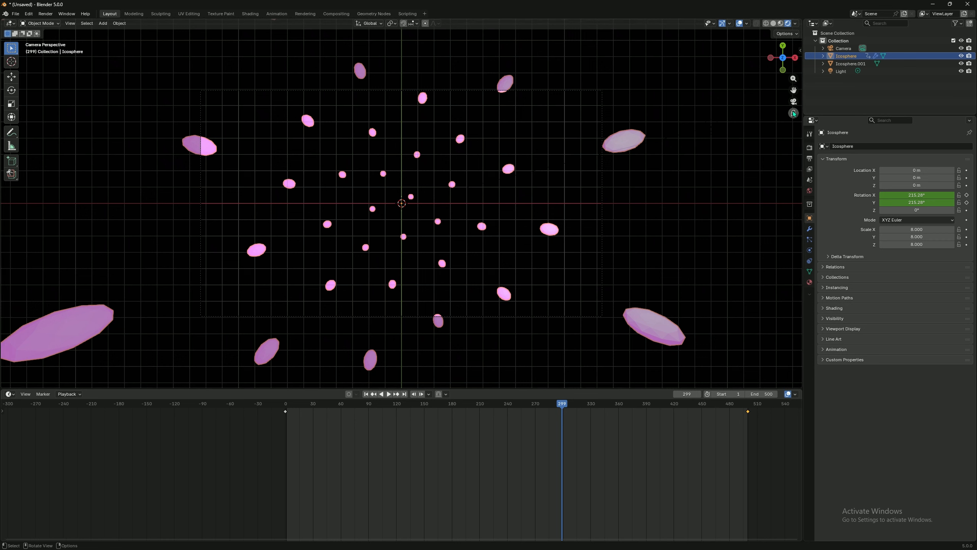
Enable depth of field on the camera and set its focus distance to 0.05 m
click(843, 49)
click(809, 250)
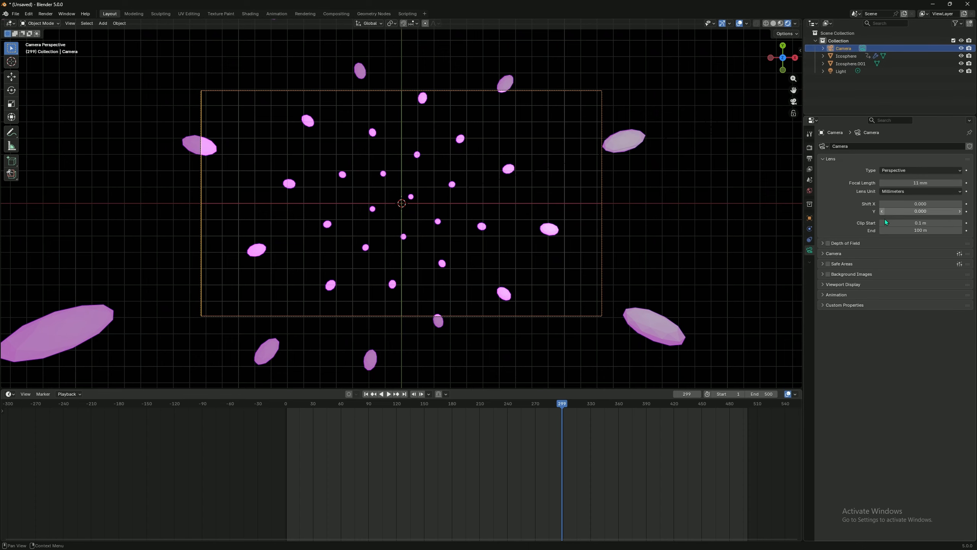
click(828, 244)
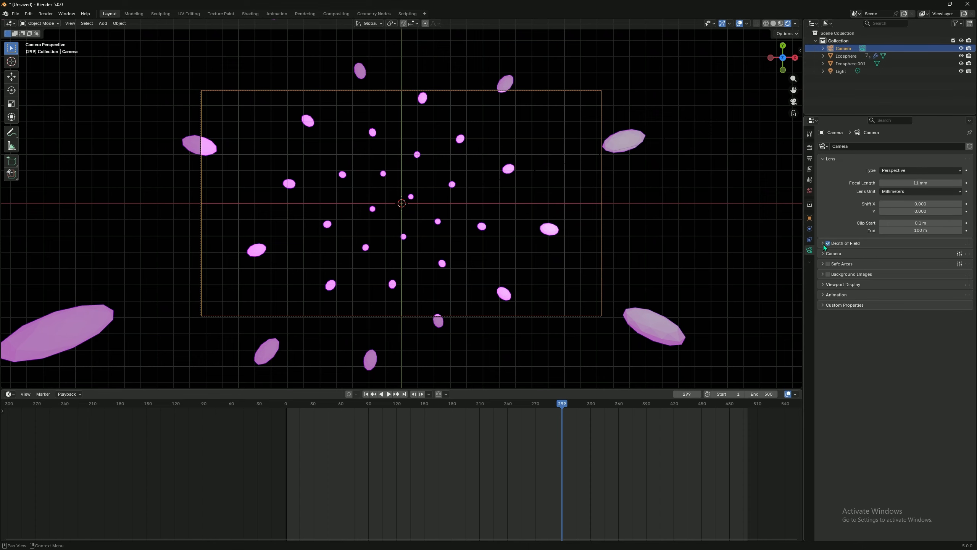
click(823, 243)
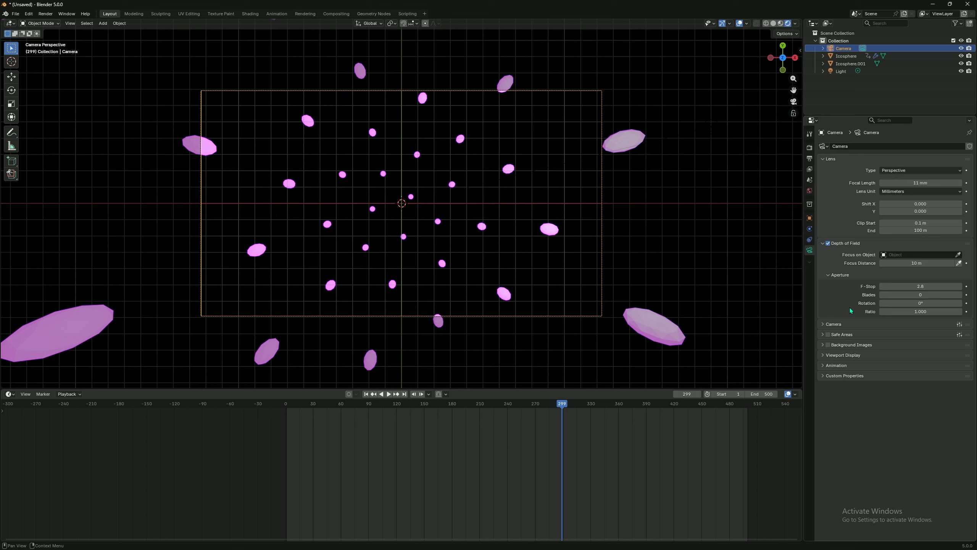
drag(918, 263, 912, 263)
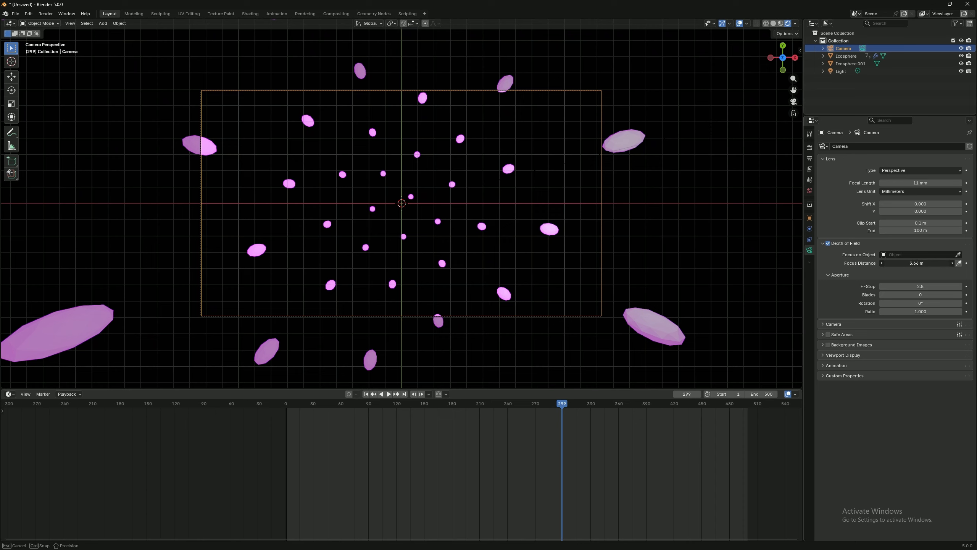
drag(917, 263, 893, 263)
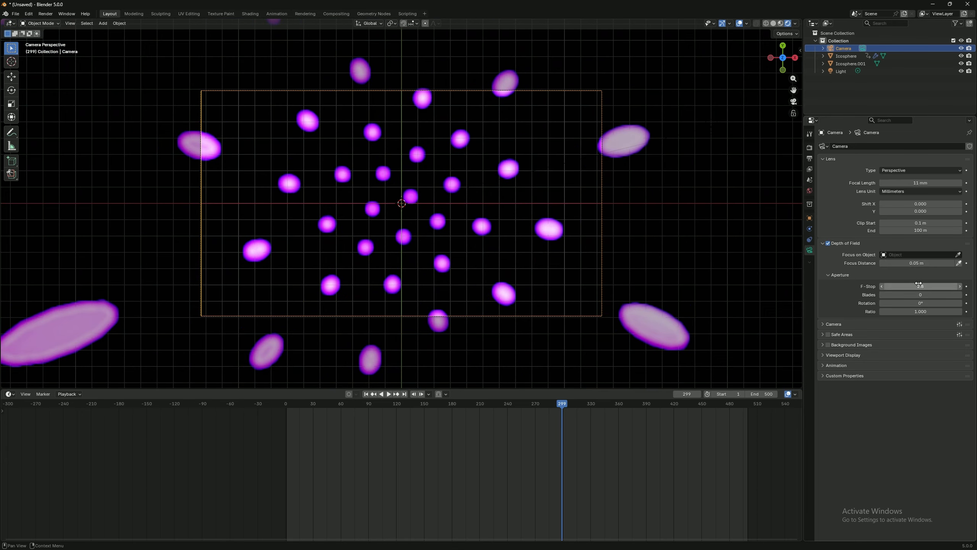
Lower the camera's F-Stop to 0.4 and play the animation to check the blur
drag(925, 286, 898, 286)
key(space)
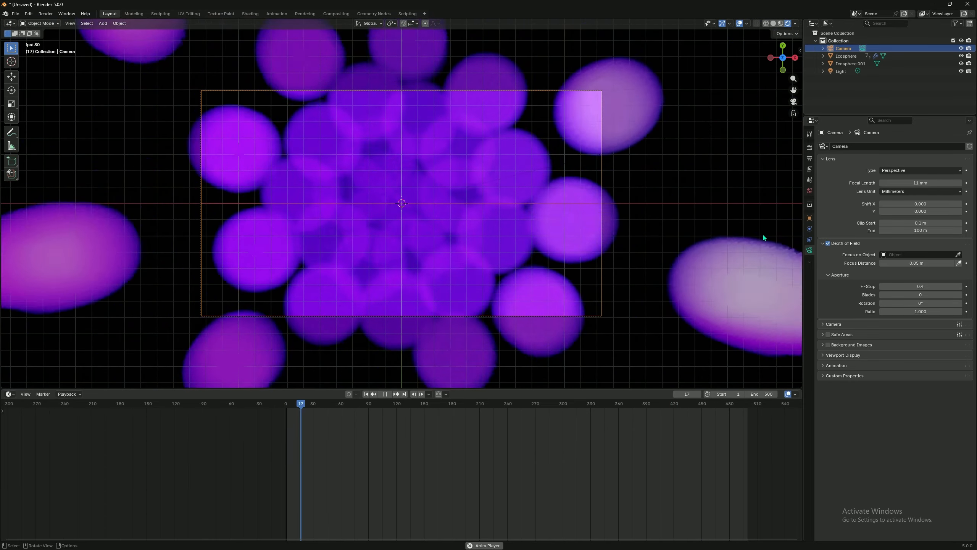
key(space)
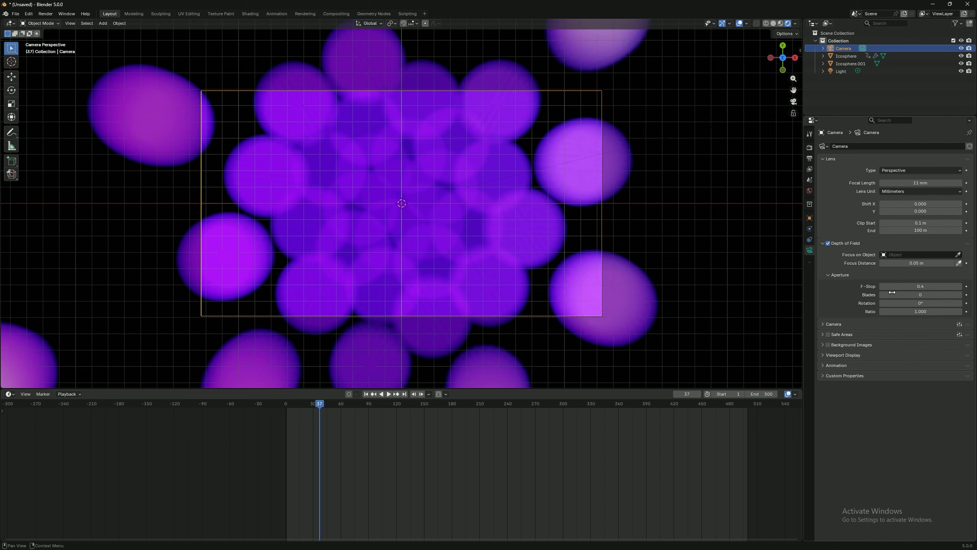
Try 3 aperture blades on the camera, and restore the blade count to 0
click(960, 295)
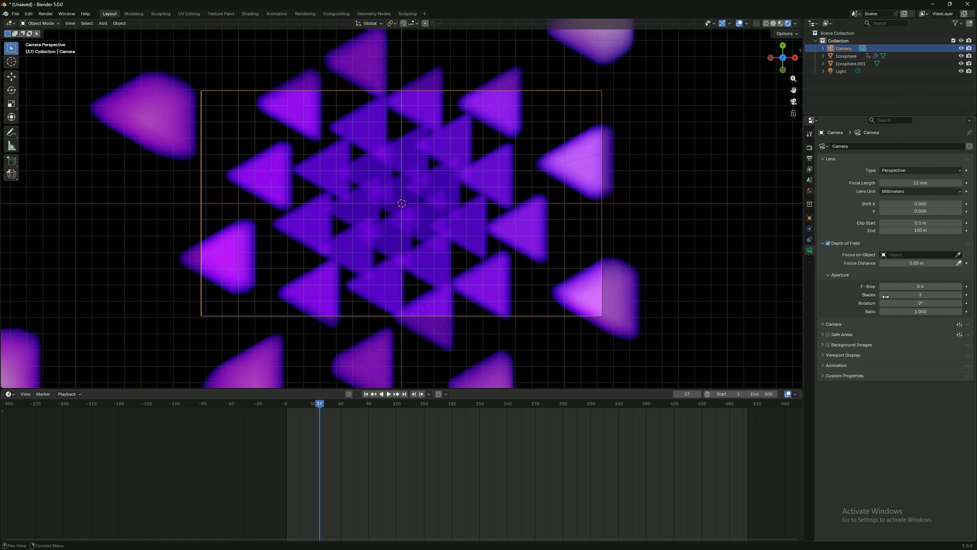
click(881, 295)
click(920, 294)
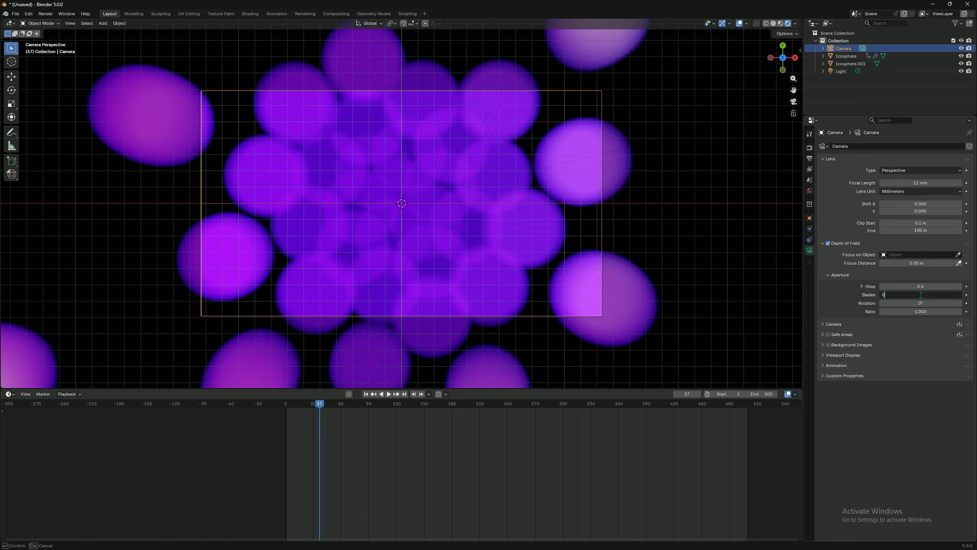
click(848, 293)
Set the camera's aperture blades to 4 and play the animation to check the bokeh shape
drag(909, 293, 931, 293)
key(space)
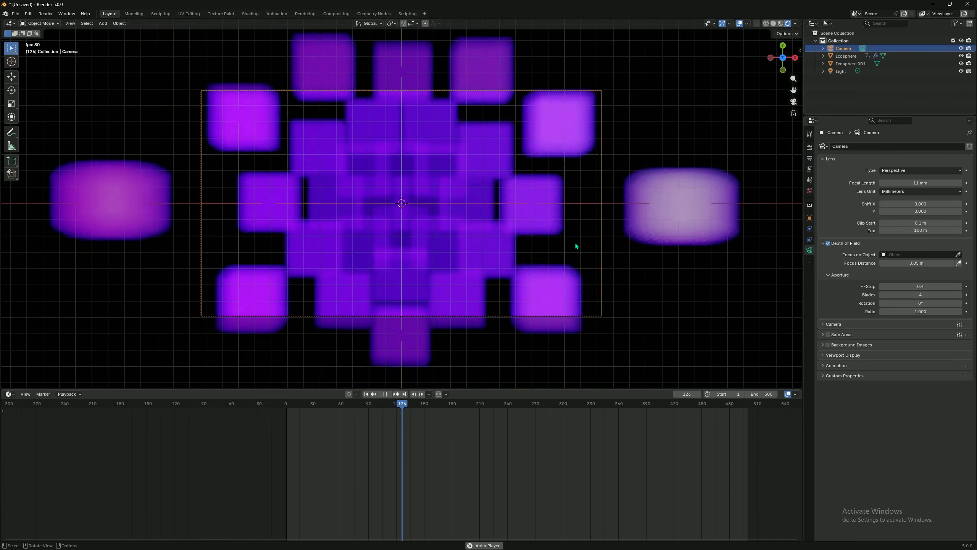
key(space)
Reset the camera's aperture blades to 0 and preview the animation with round bokeh
drag(920, 296, 910, 294)
key(space)
key(space)
key(space)
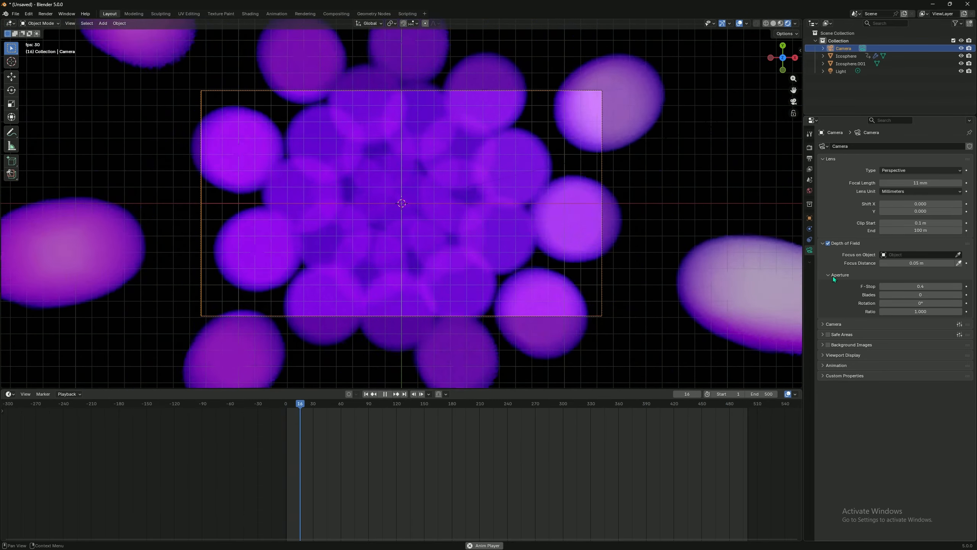
key(space)
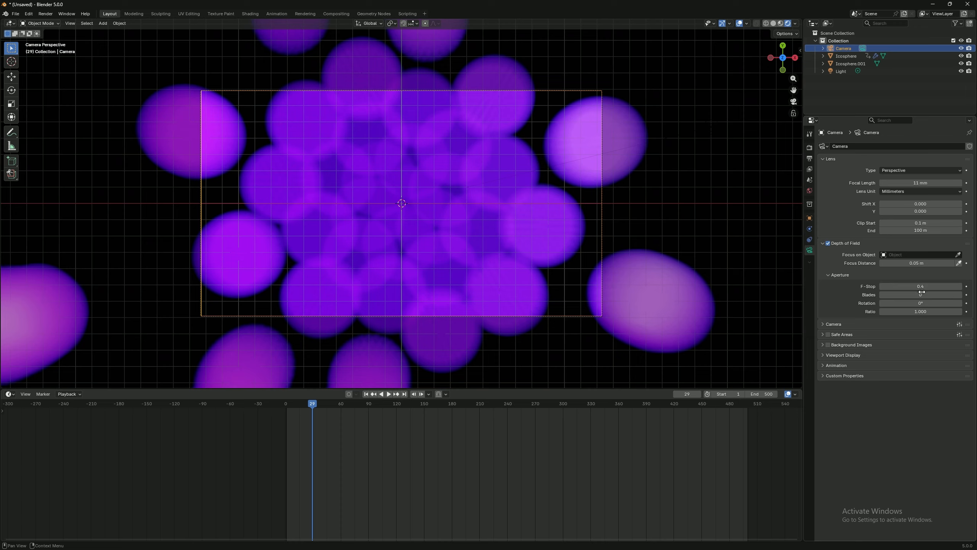
Set the camera's aperture blades to 3 and play the animation to check the triangular bokeh
click(959, 295)
click(960, 295)
click(959, 295)
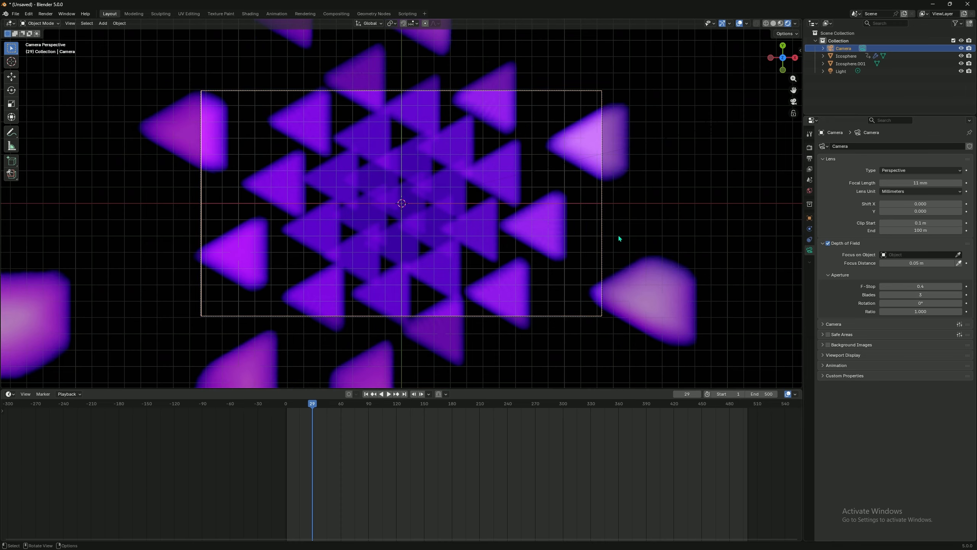
key(space)
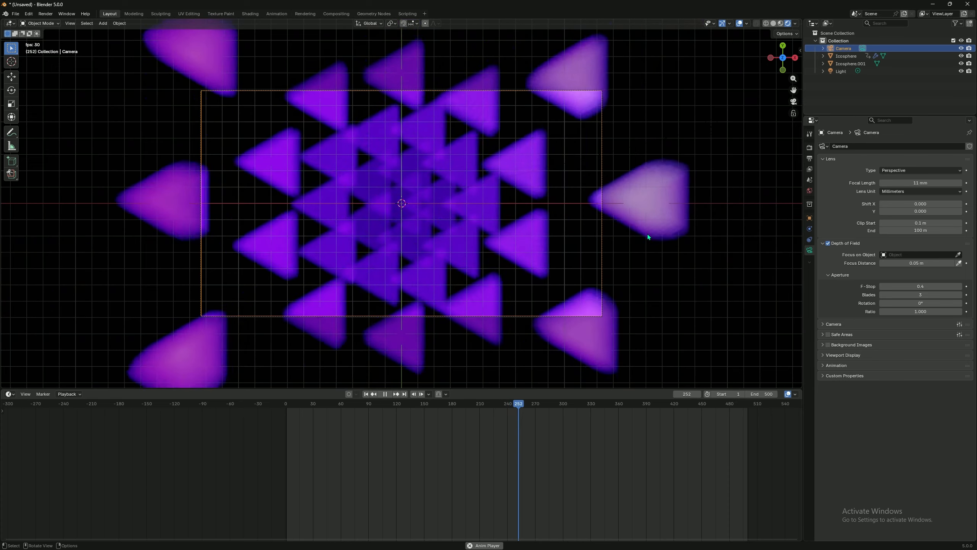
key(space)
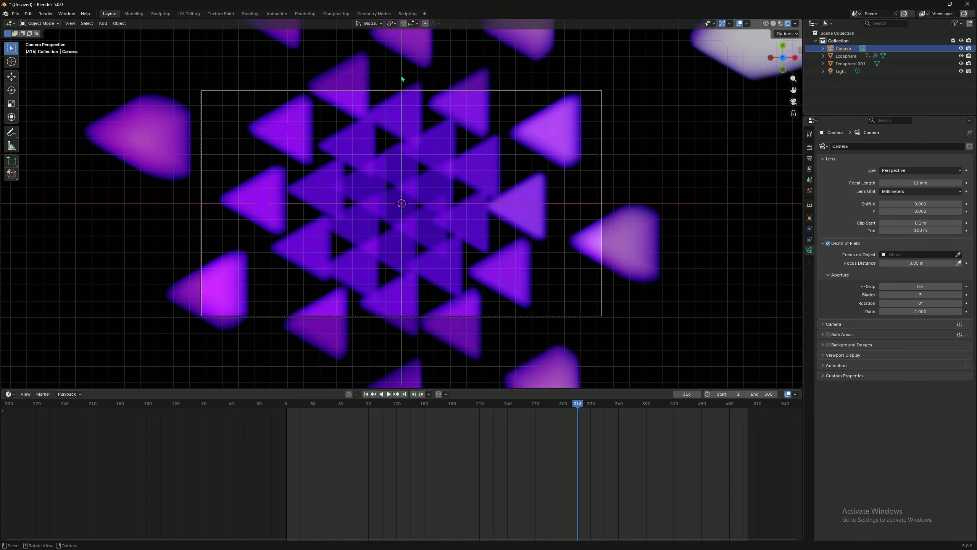
Create a compositor node tree and insert a Chromatic Aberration node between the Render Layers image and both outputs
click(335, 14)
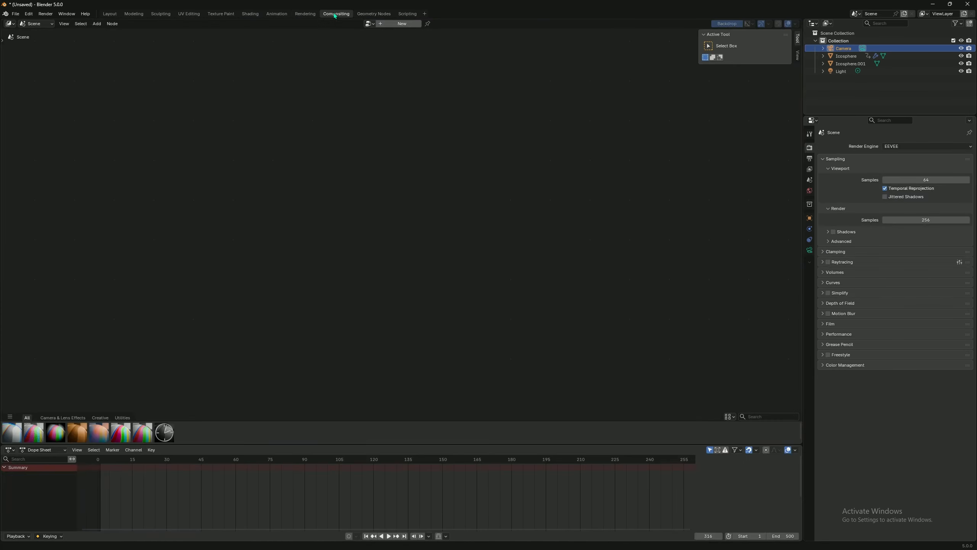
click(400, 25)
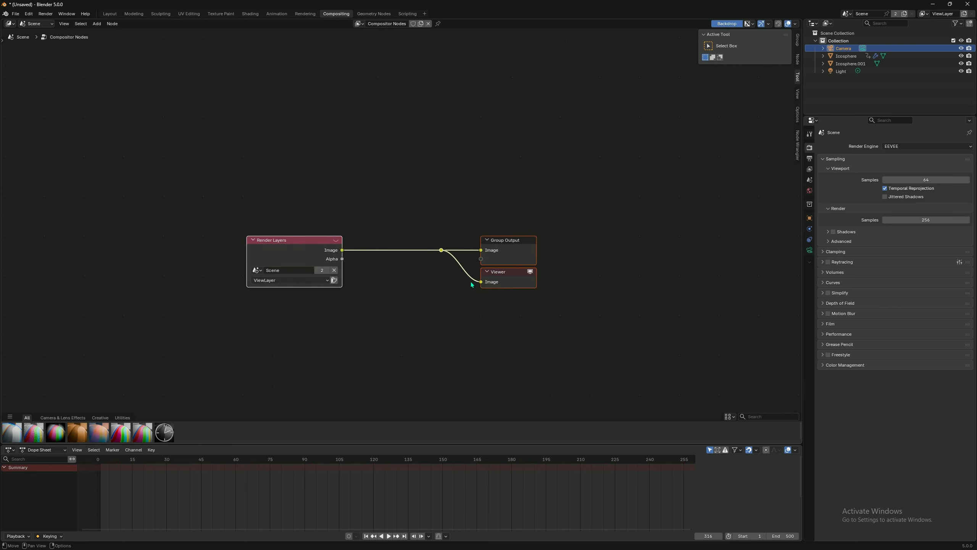
click(419, 307)
key(shift+a)
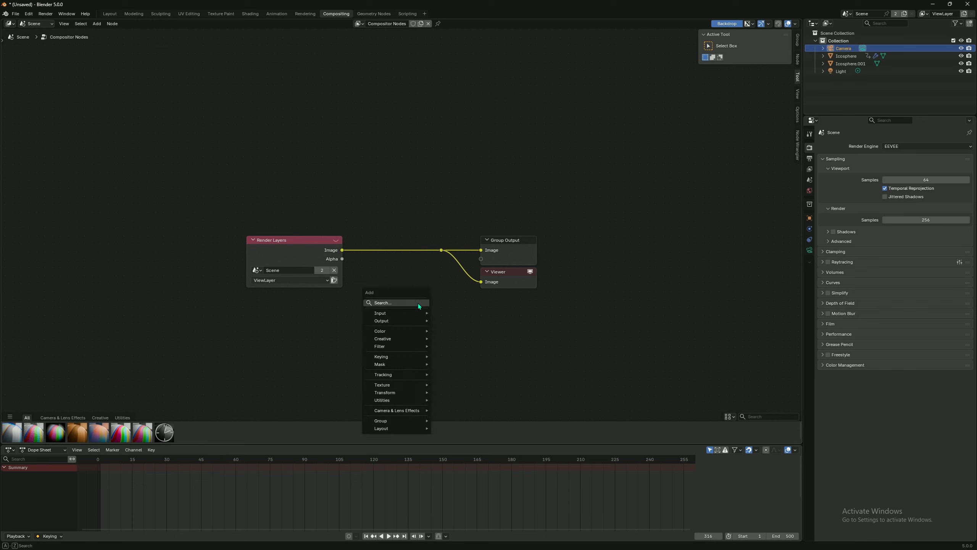
text(chromati)
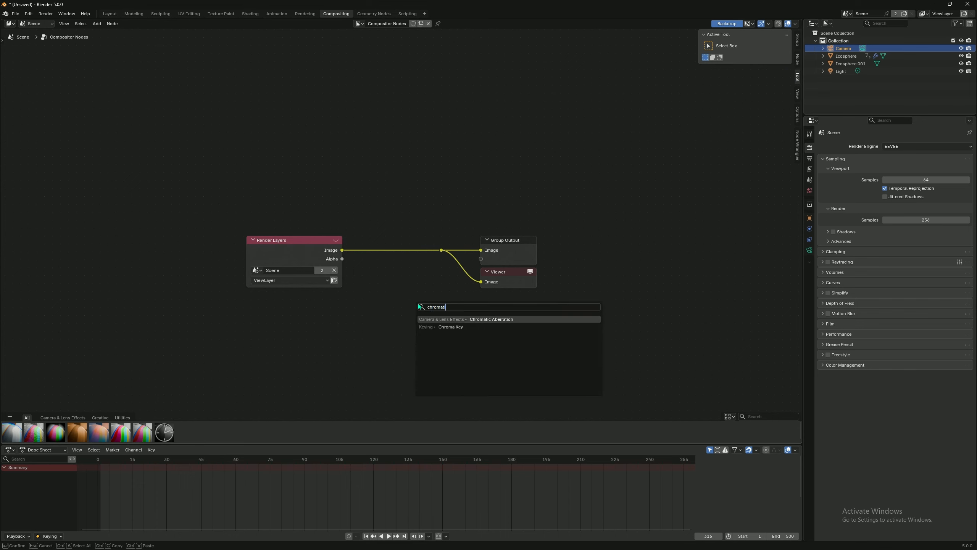
key(Return)
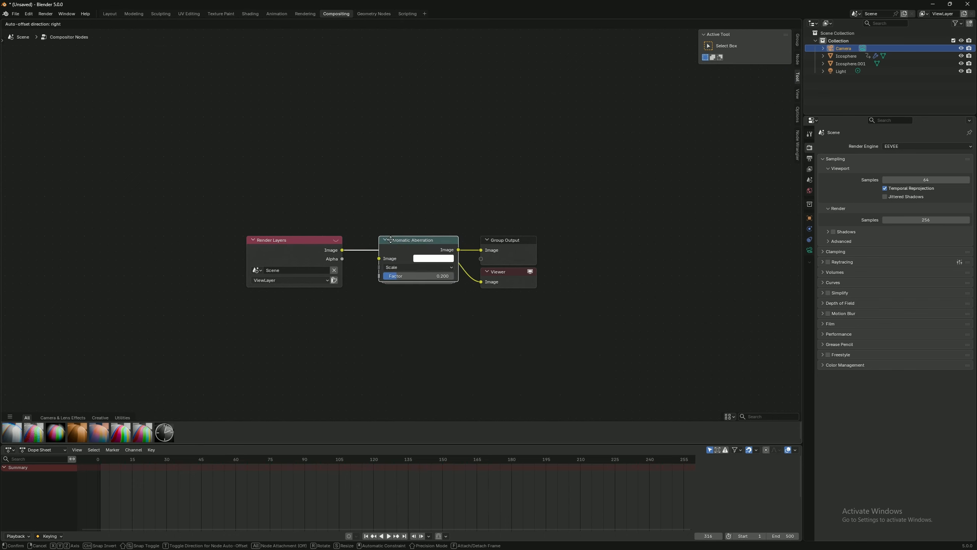
click(391, 239)
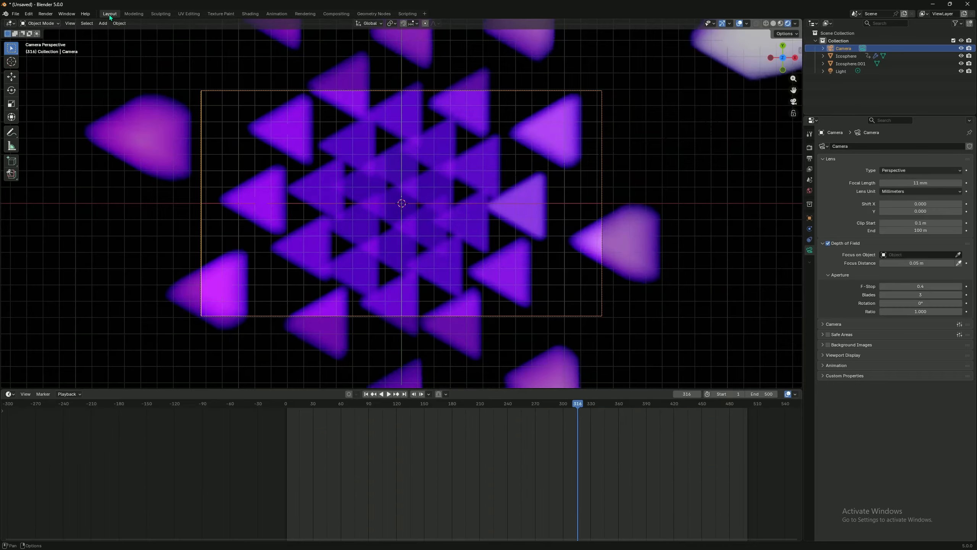
Play the animation briefly and render the current frame as a still image to check the chromatic aberration
click(110, 14)
key(space)
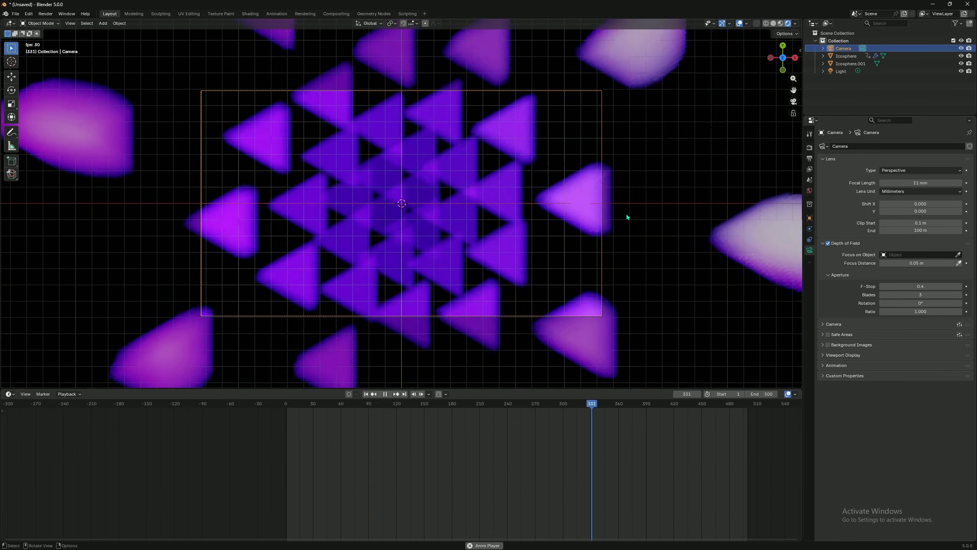
click(46, 13)
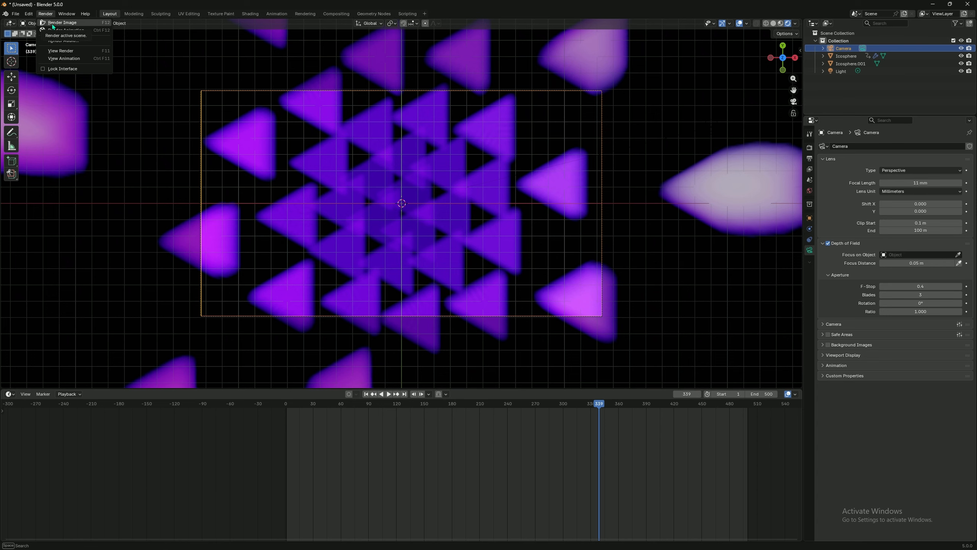
click(56, 21)
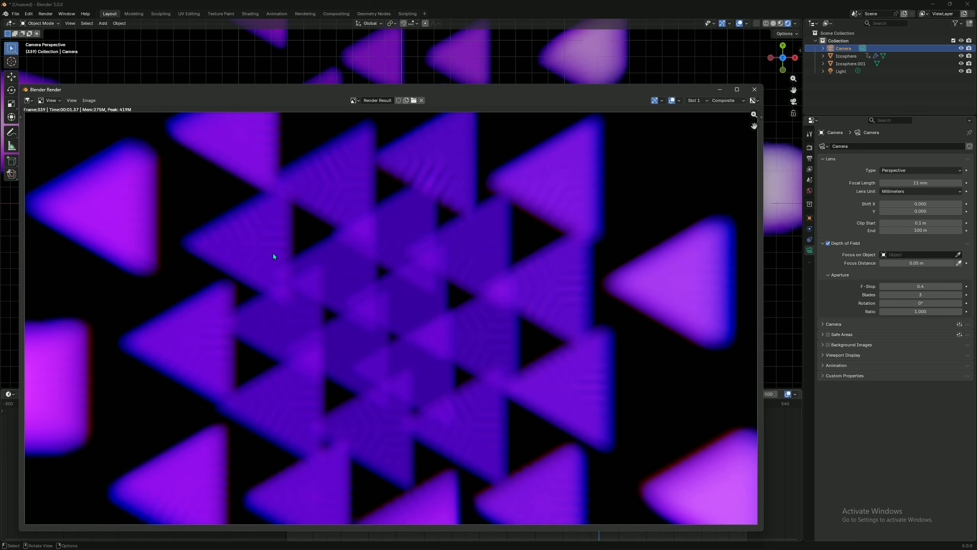
drag(602, 87, 657, 52)
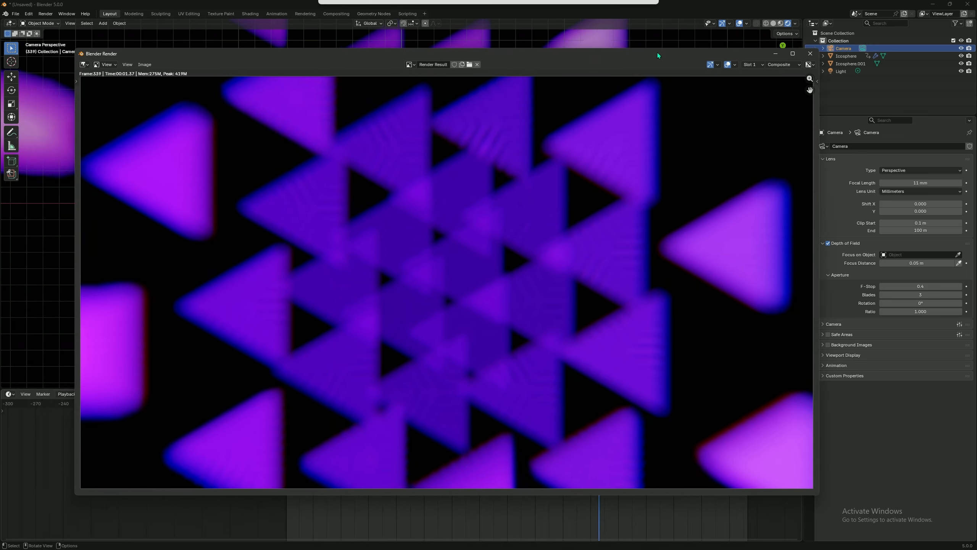
click(809, 55)
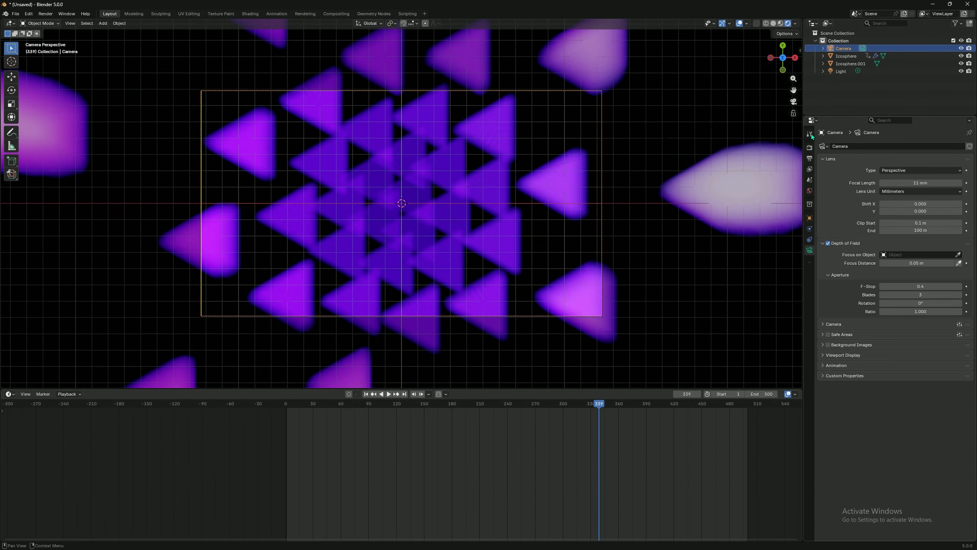
Review the scene's render settings and set the output media type to Video
click(810, 148)
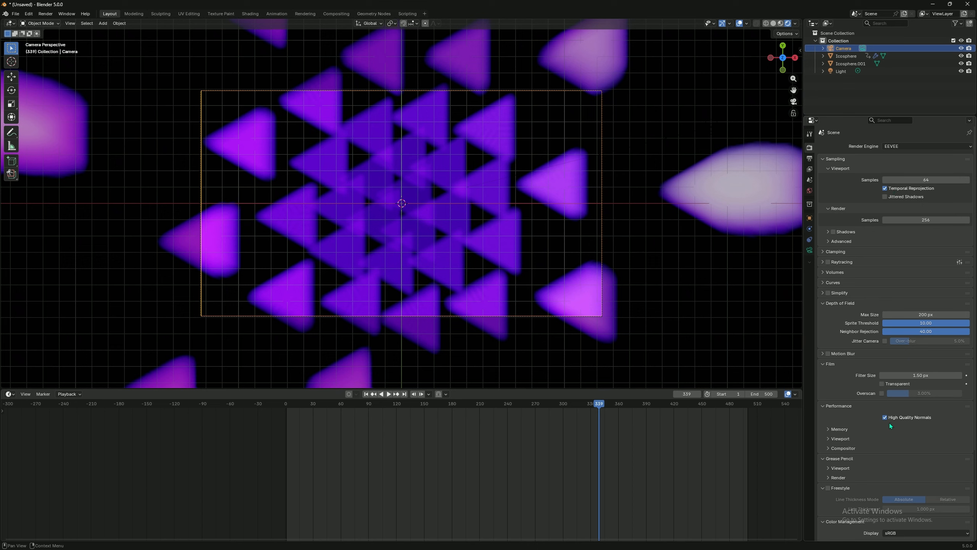
scroll(873, 444, down, 6)
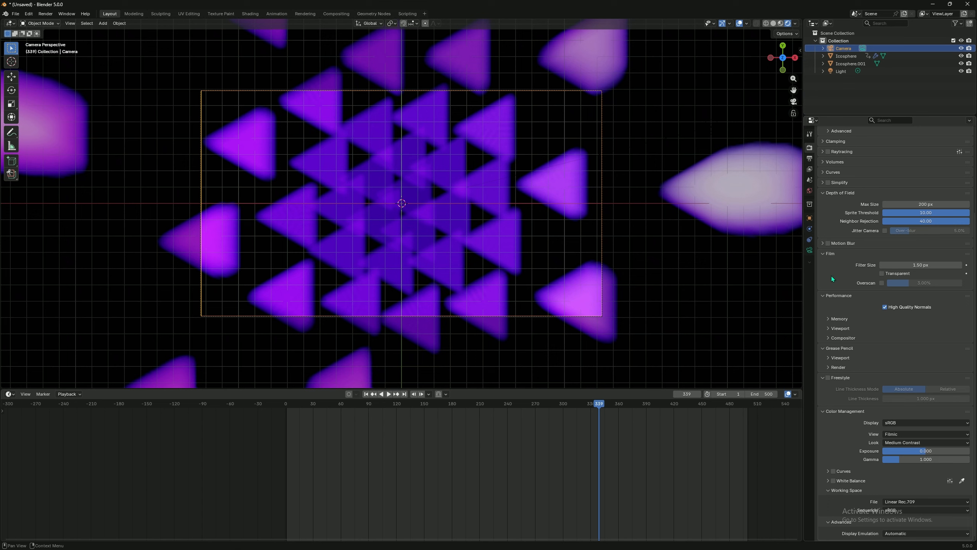
click(810, 160)
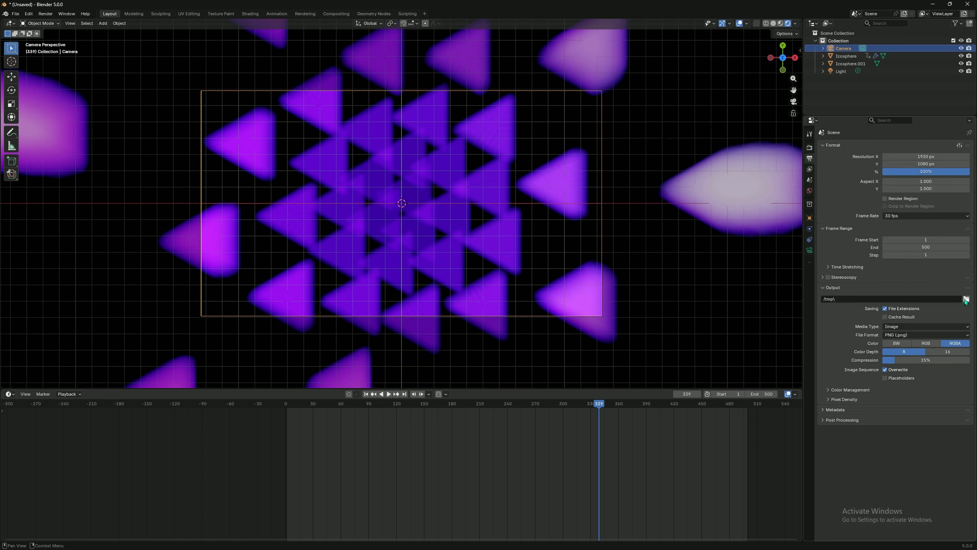
click(905, 336)
click(905, 338)
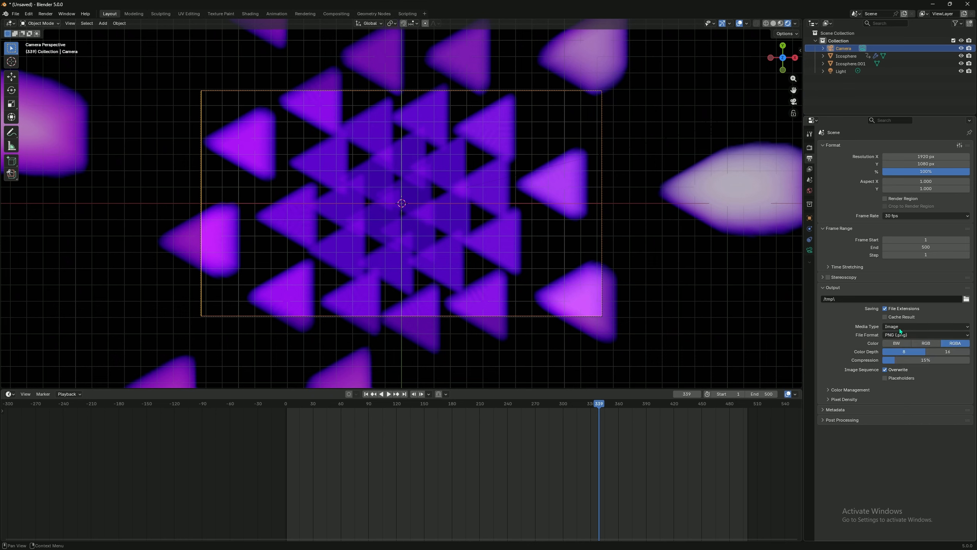
click(905, 326)
click(900, 355)
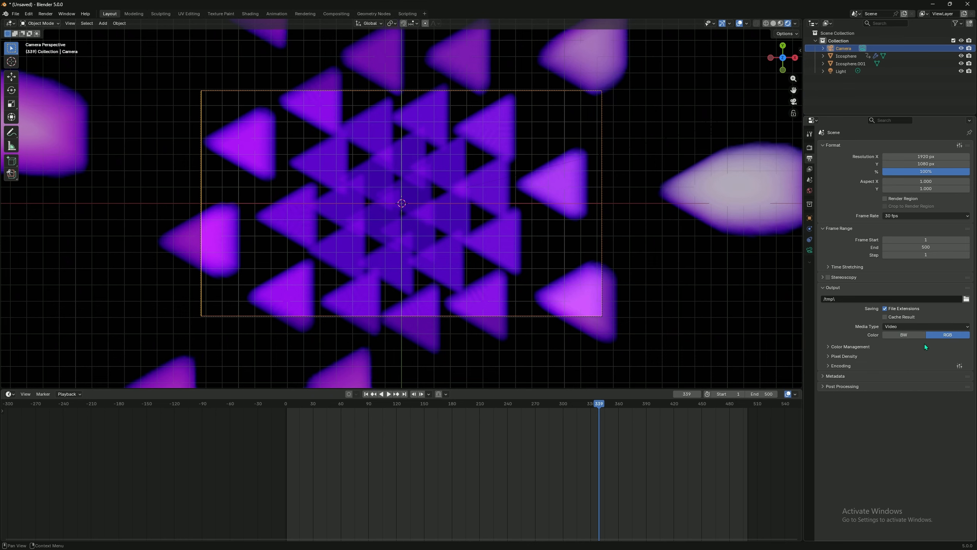
Compare the output color management with the scene's color management settings and play the animation
click(850, 347)
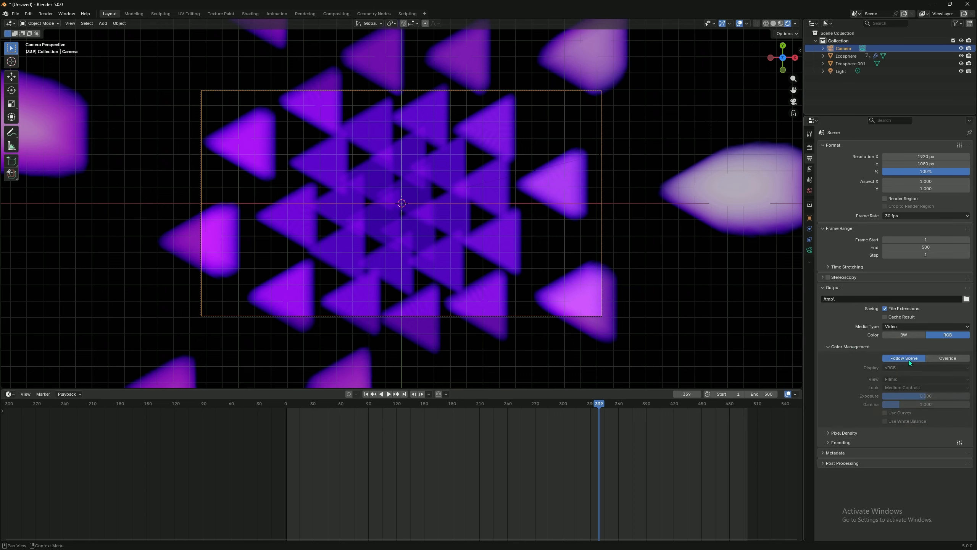
click(810, 149)
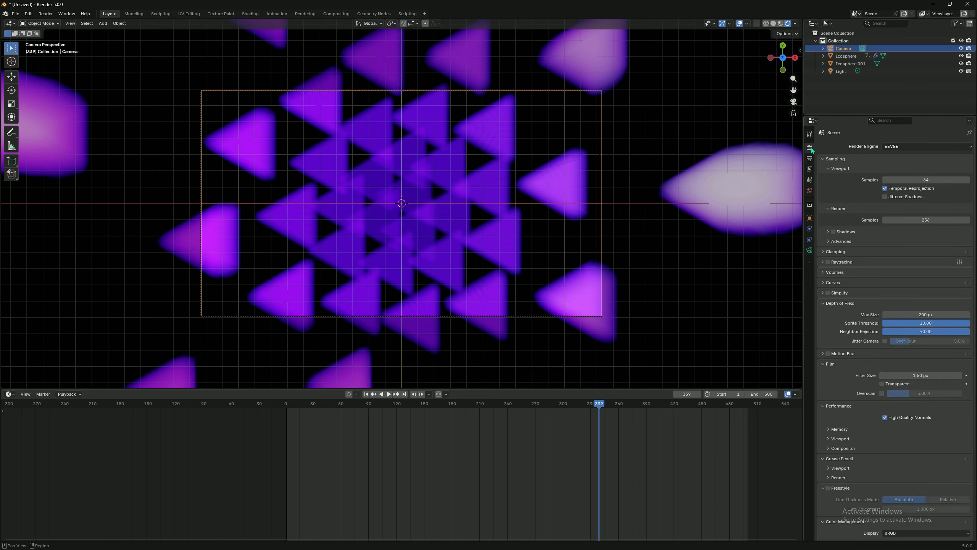
scroll(894, 400, down, 10)
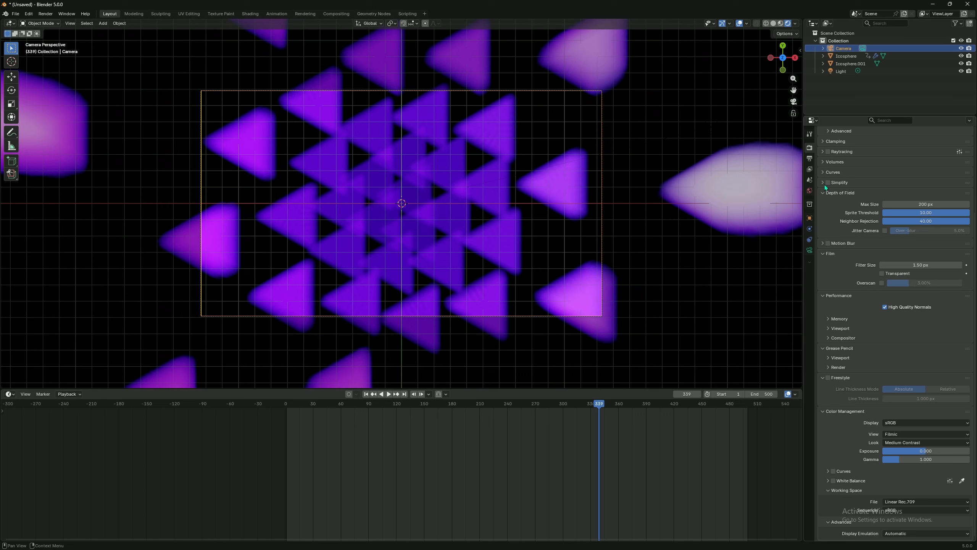
click(809, 159)
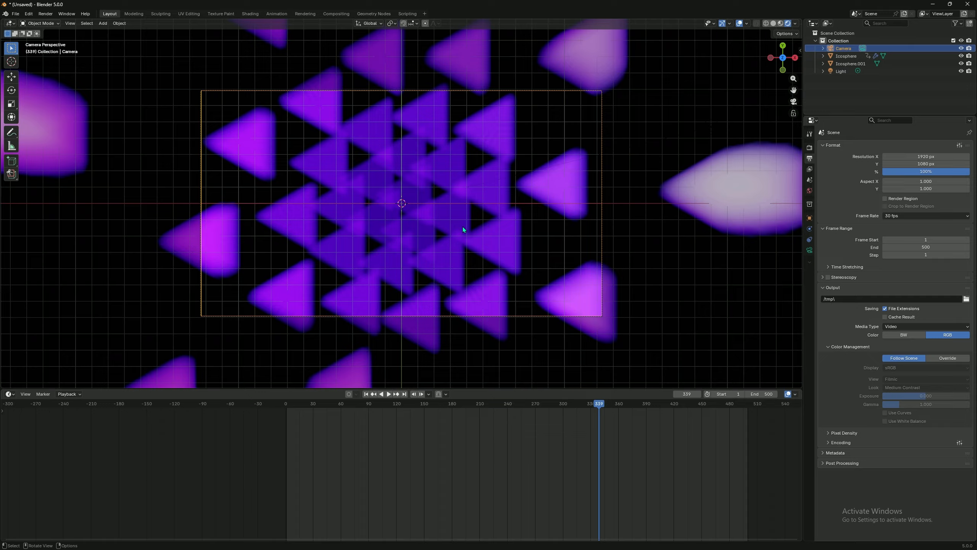
key(space)
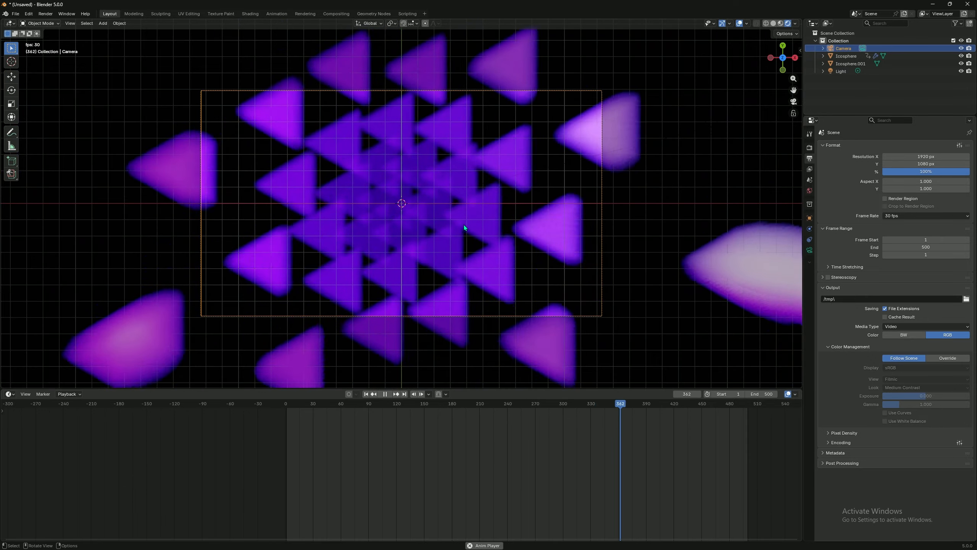